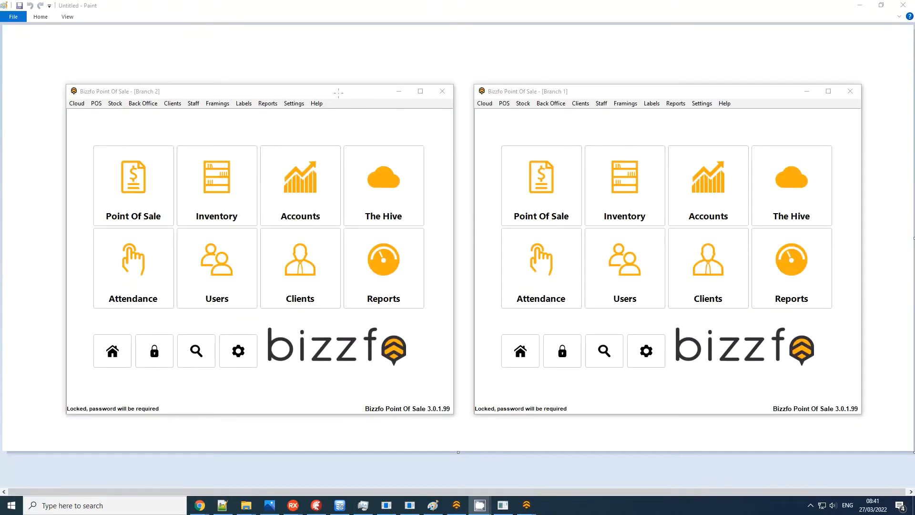
Step: Open The Hive for Branch 2, view its Sign In form and close it
click(378, 186)
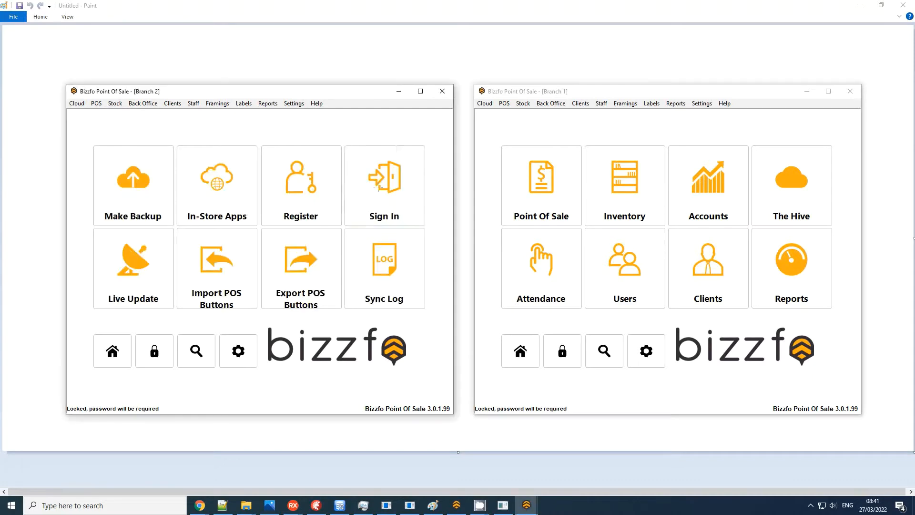
click(375, 186)
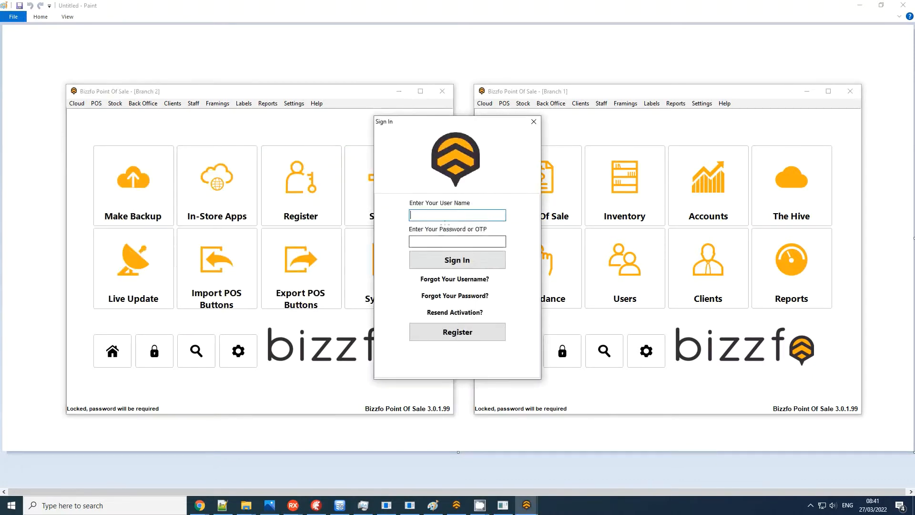
click(533, 121)
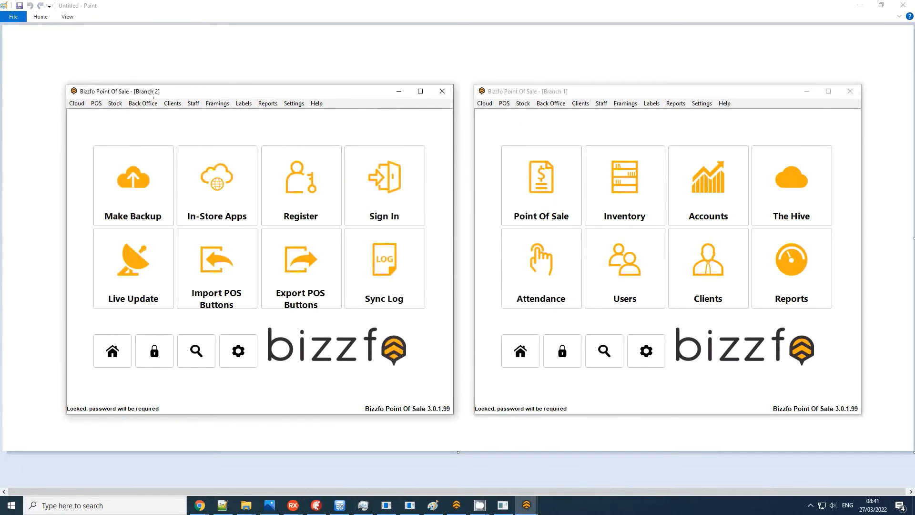
Step: Enter the password to unlock Branch 2's settings and view the Company Information in the program options
click(240, 351)
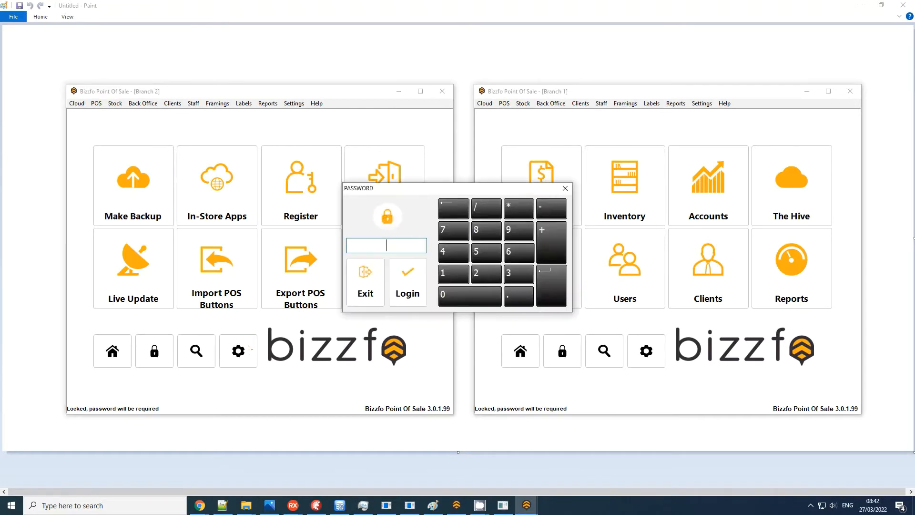
key(Return)
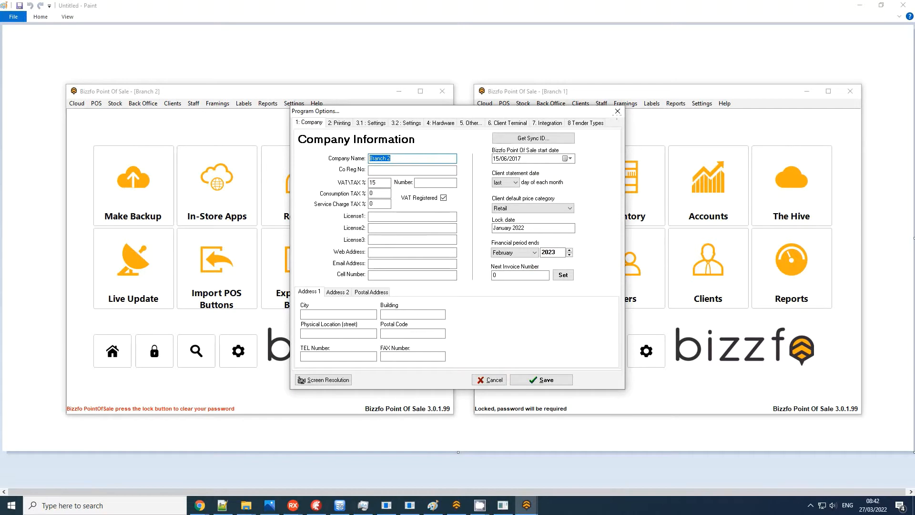
click(617, 110)
click(486, 265)
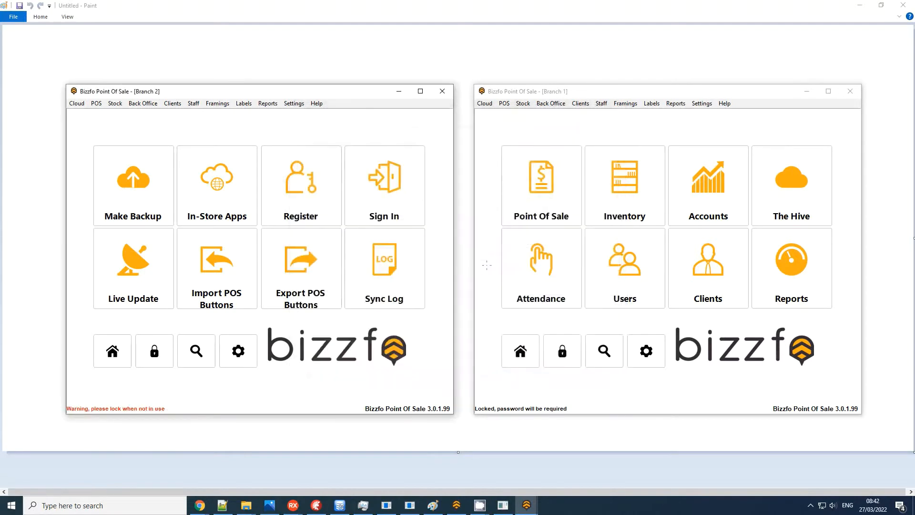
Step: Open Branch 2's inventory, select all products and delete them
click(113, 351)
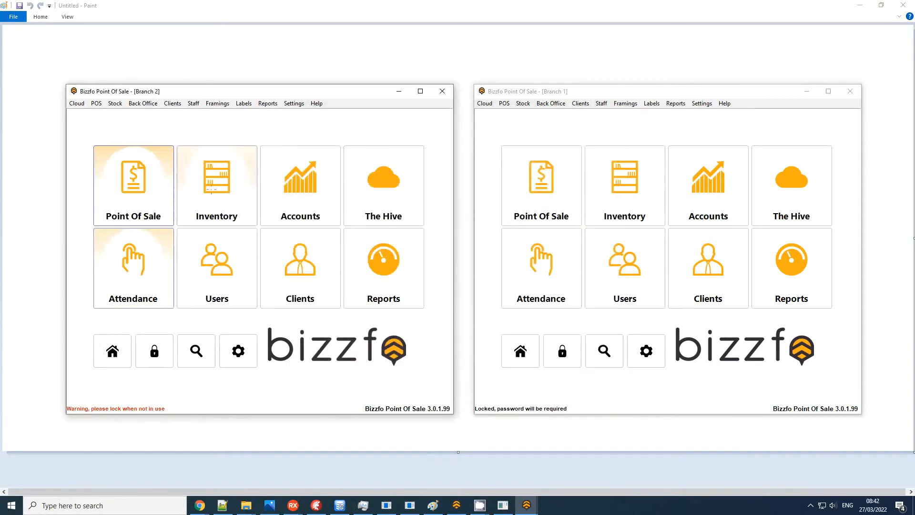
click(217, 184)
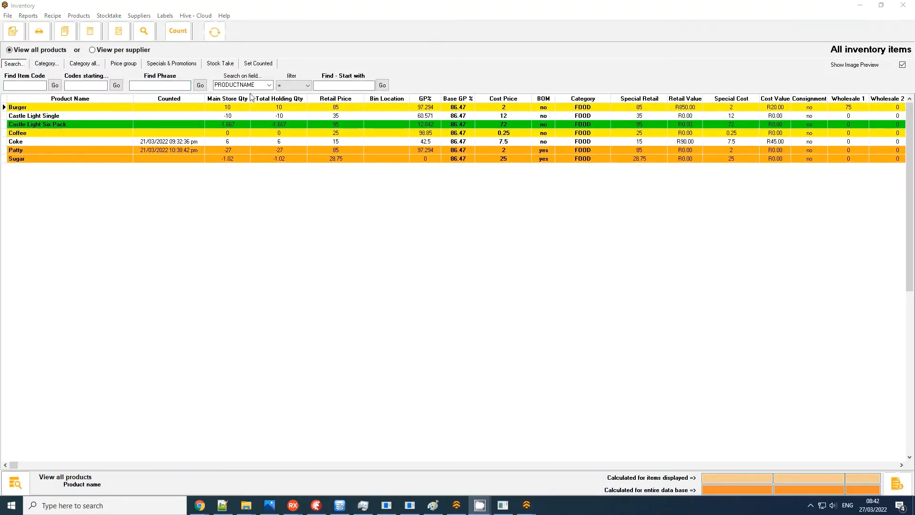
right_click(153, 113)
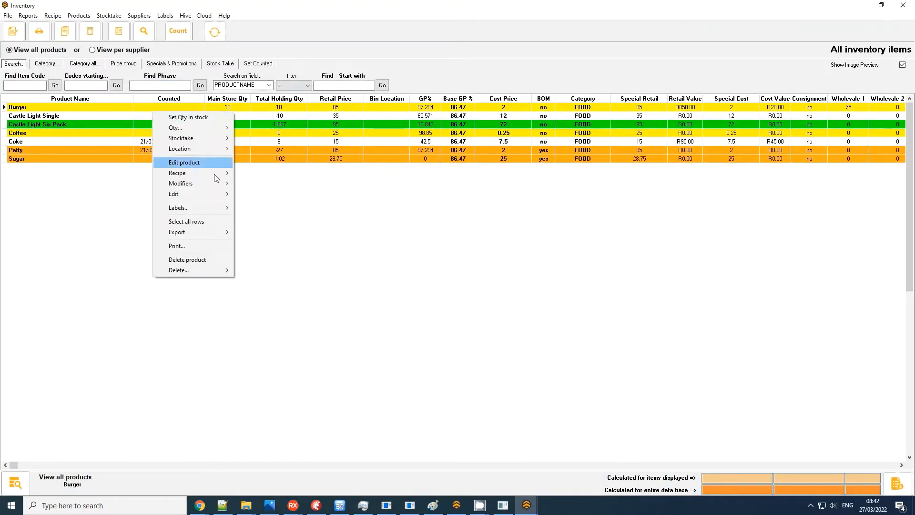
click(191, 221)
right_click(147, 126)
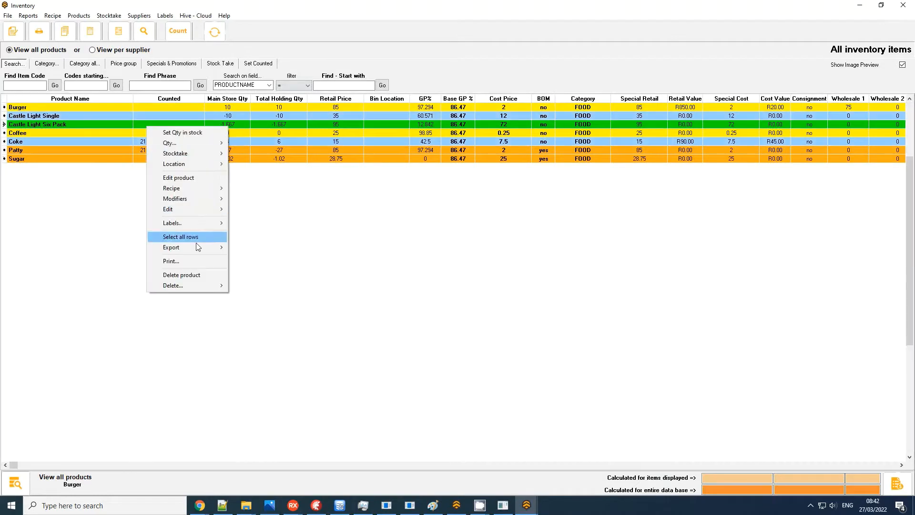
click(194, 274)
click(485, 265)
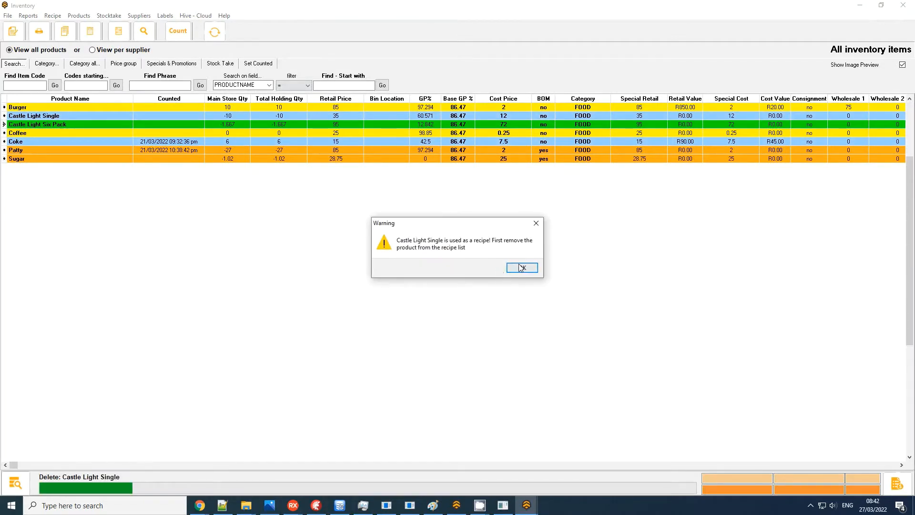
click(520, 268)
click(519, 268)
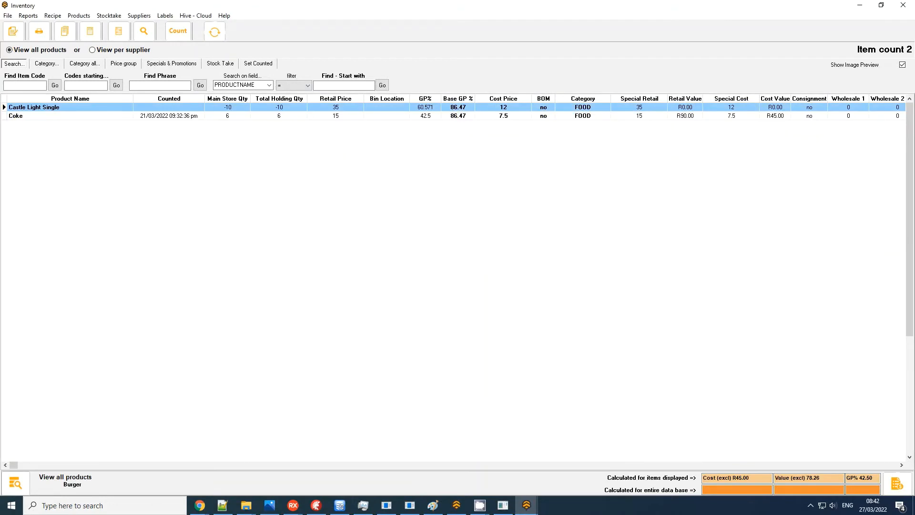
Step: Select the remaining Castle Light Single and Coke rows and run the product deletion on both again
click(55, 114)
right_click(55, 115)
click(103, 224)
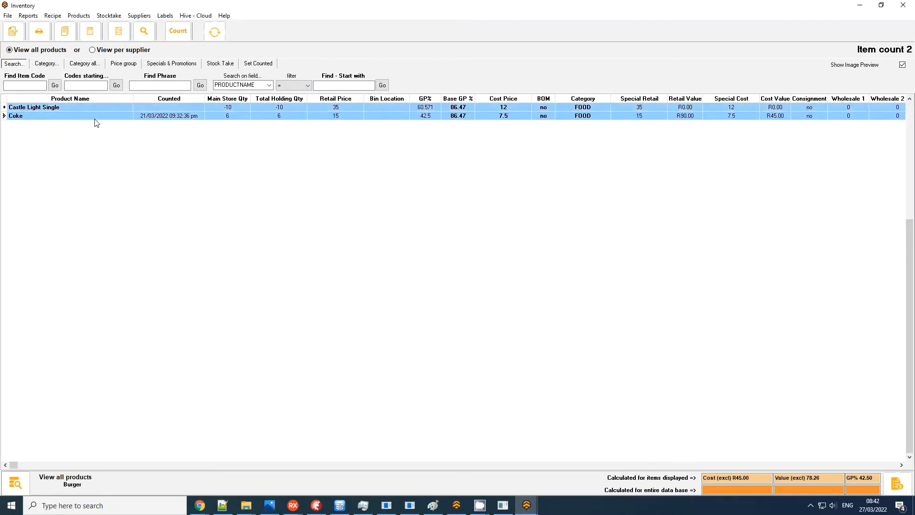
right_click(95, 118)
click(143, 268)
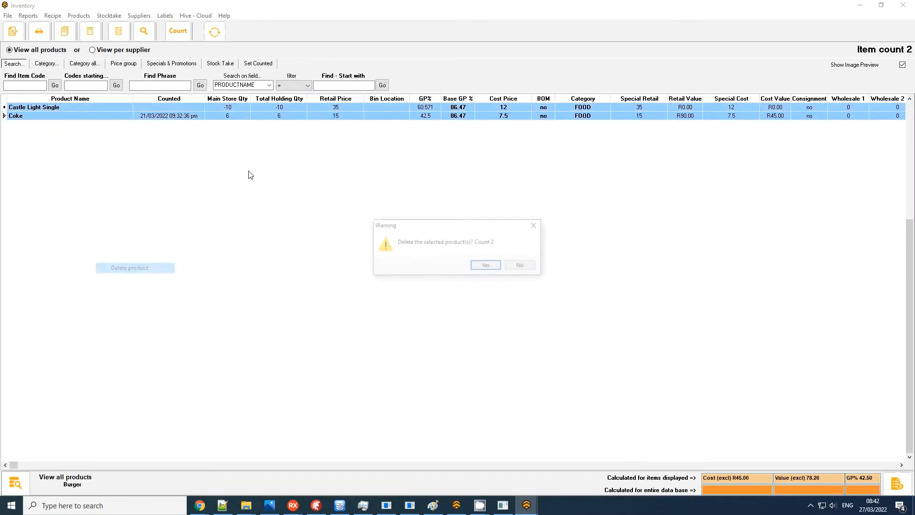
click(485, 265)
click(522, 268)
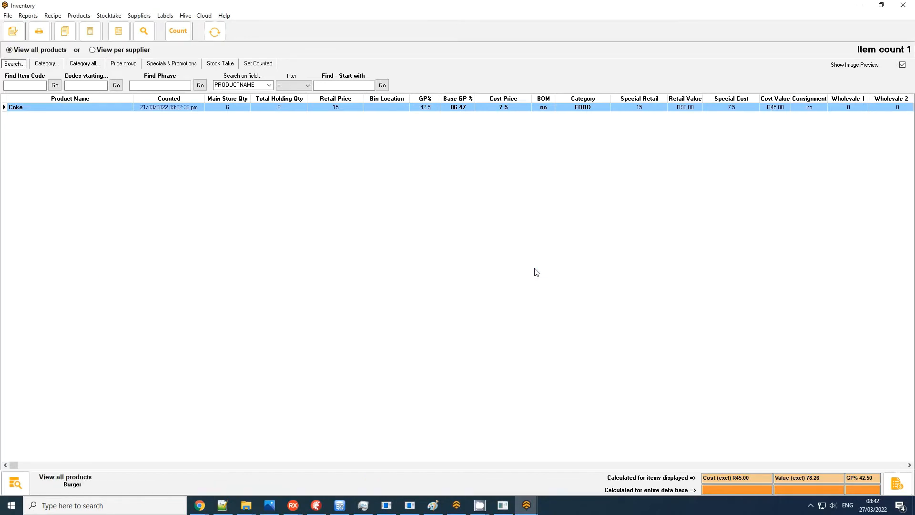
Step: Try to delete the remaining Coke product from Branch 2's inventory
right_click(141, 109)
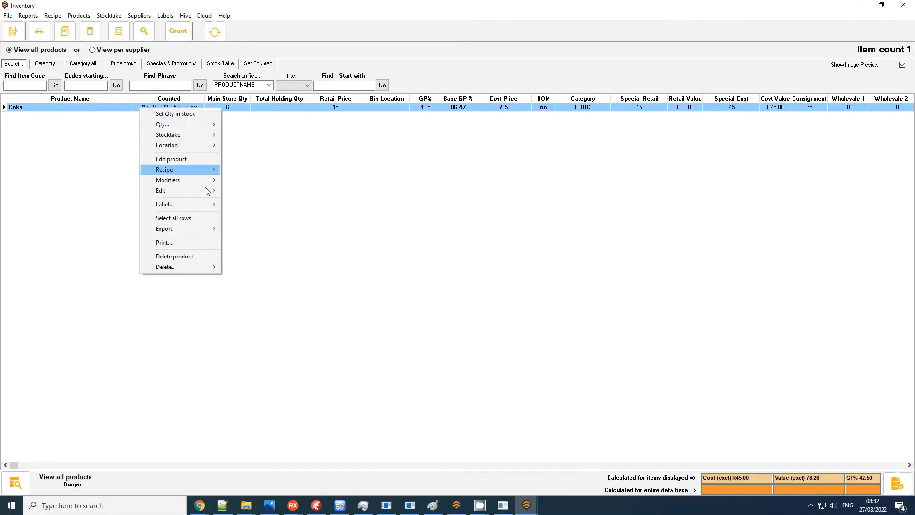
click(183, 257)
click(527, 269)
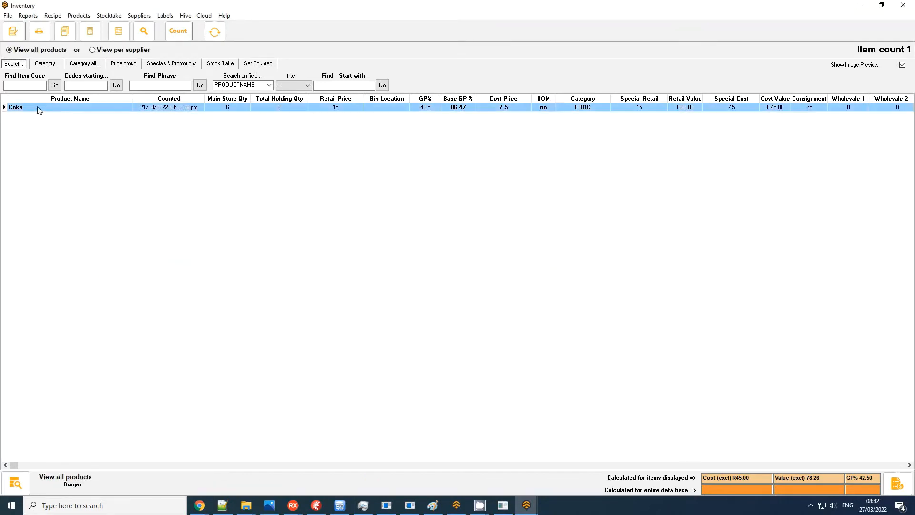
right_click(89, 113)
click(137, 260)
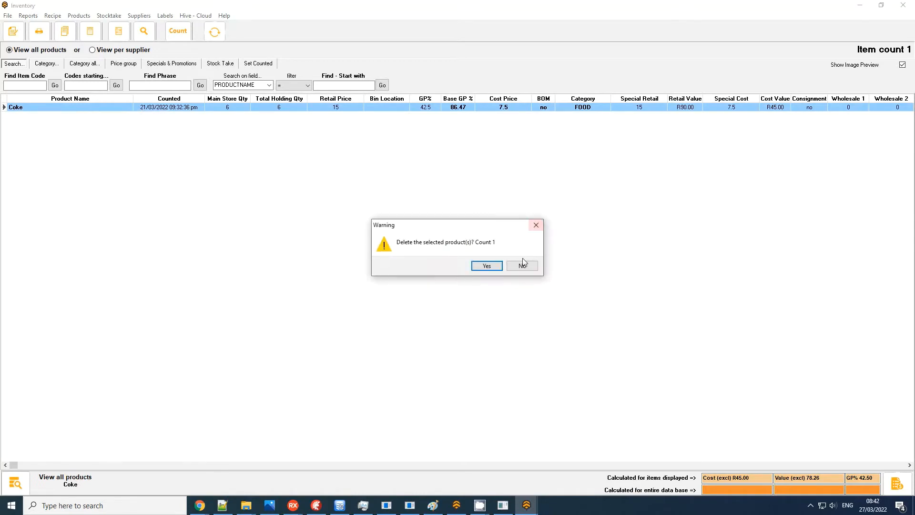
click(486, 266)
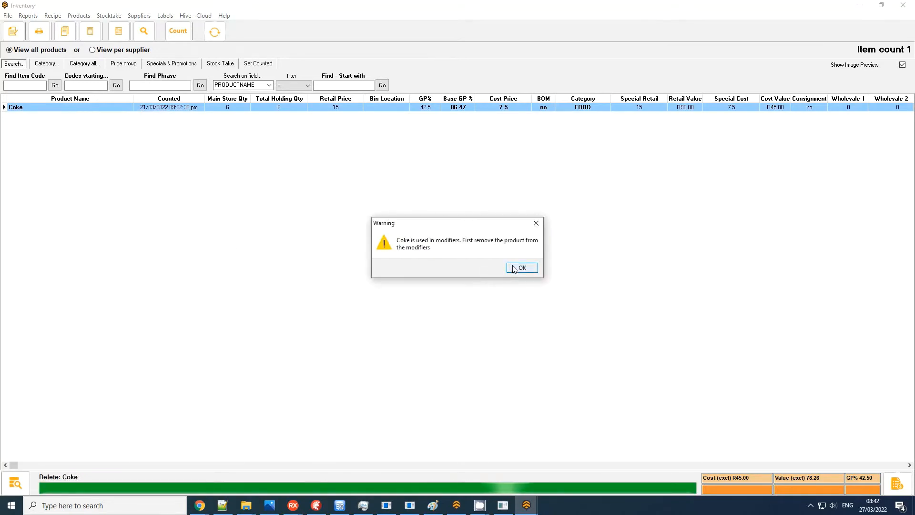
click(520, 268)
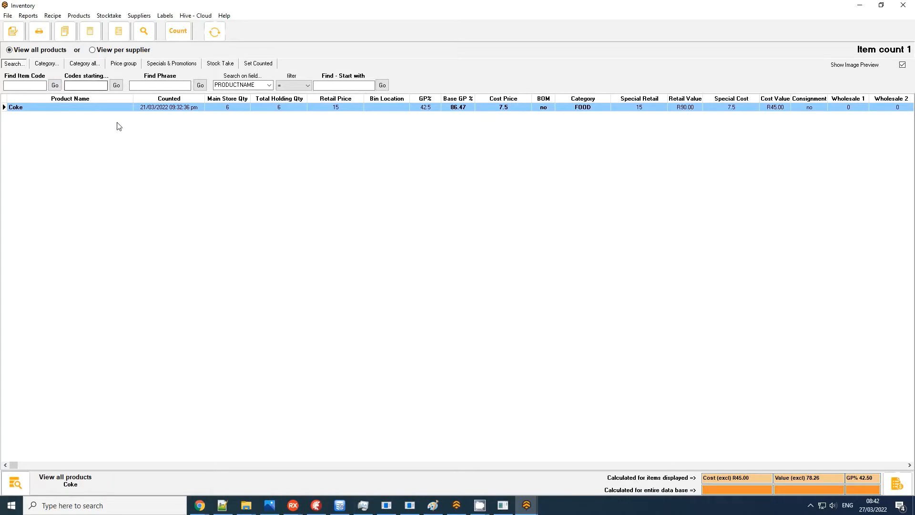
Step: Close Branch 2's inventory and open its Point Of Sale screen
click(881, 6)
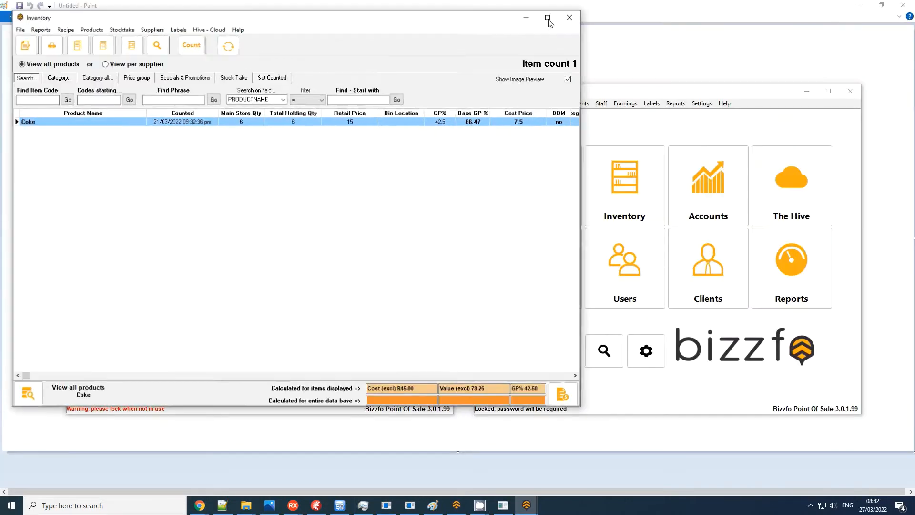
click(574, 16)
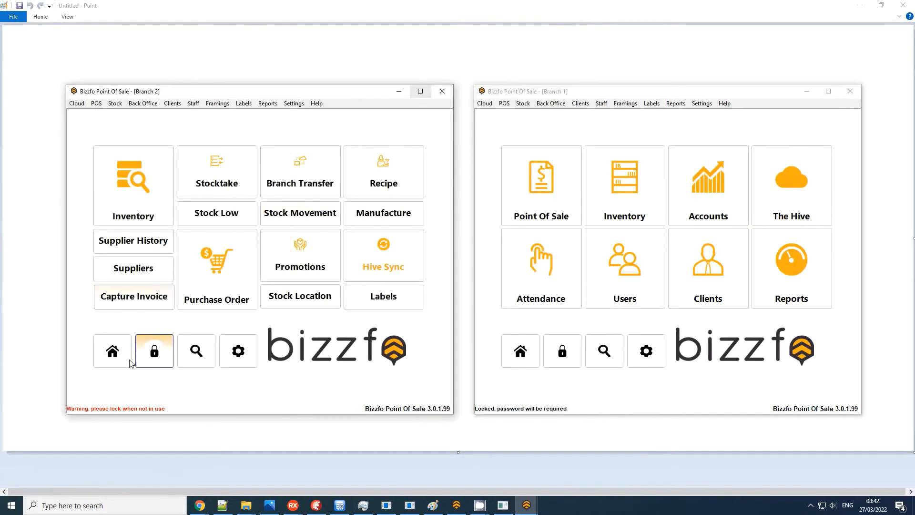
click(112, 351)
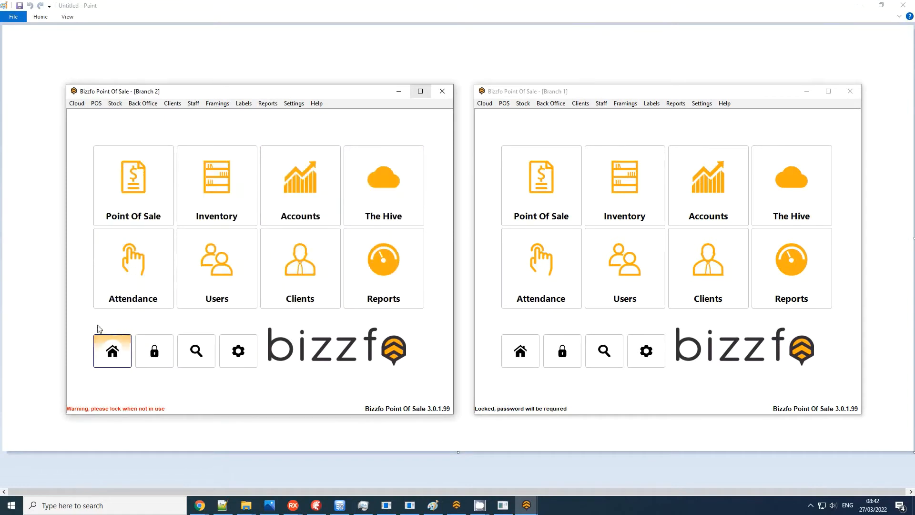
click(130, 164)
click(217, 267)
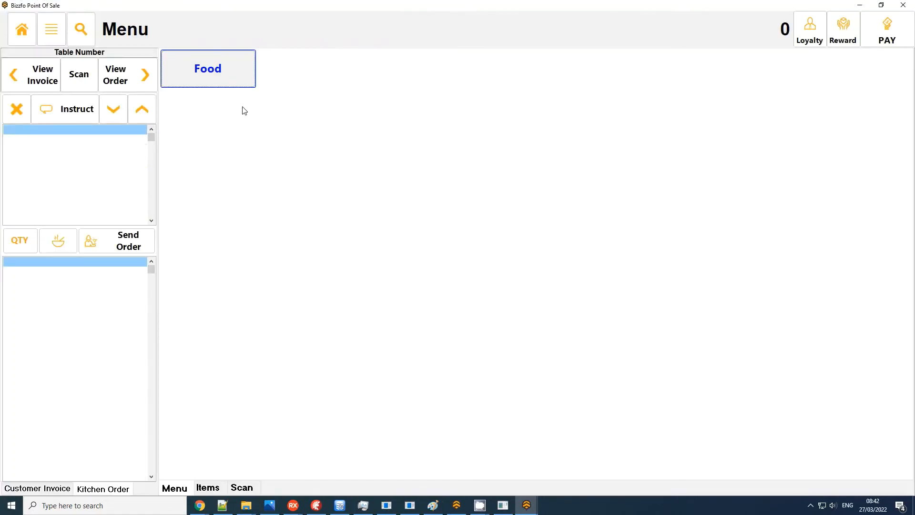
Step: Add category buttons after Food on Branch 2's point-of-sale menu, including Category2, Category3 and Category4
click(223, 80)
click(58, 139)
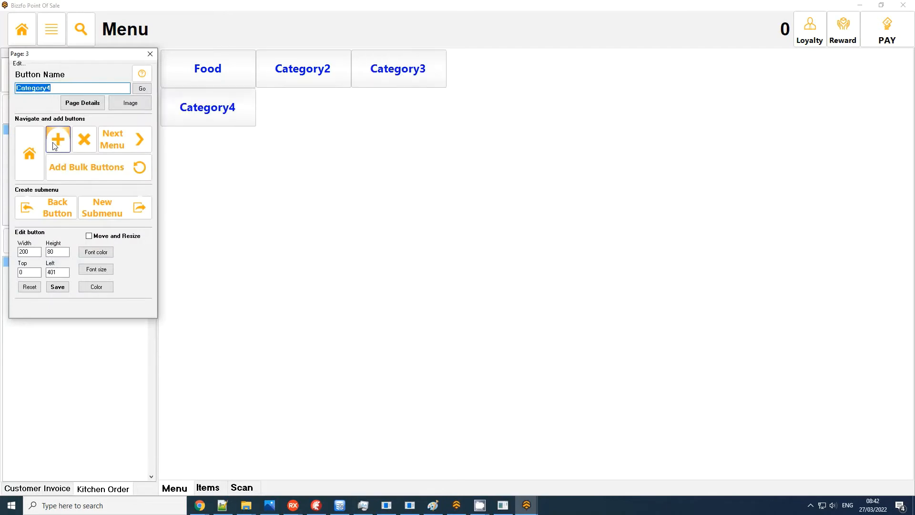
click(58, 139)
click(58, 139)
click(58, 139)
click(54, 146)
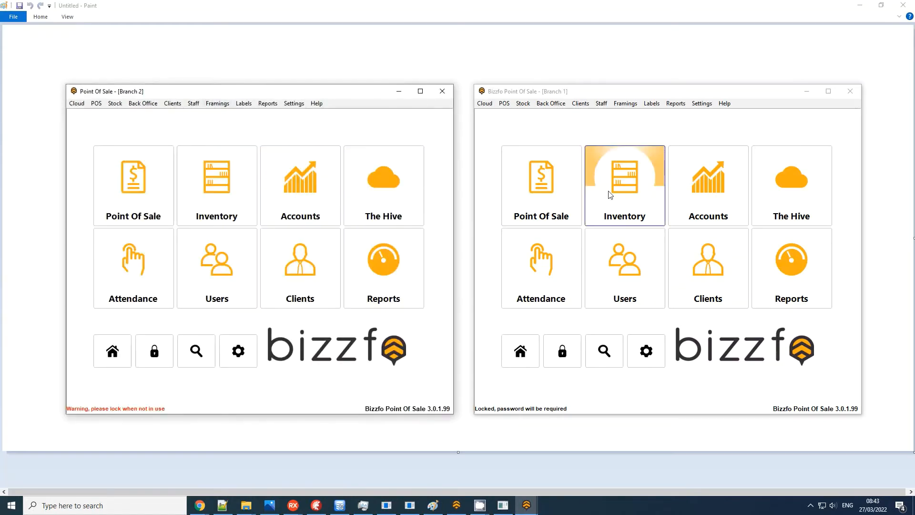
Step: Open Branch 1's Point Of Sale and examine its menu page and the product buttons on the Items page
click(566, 92)
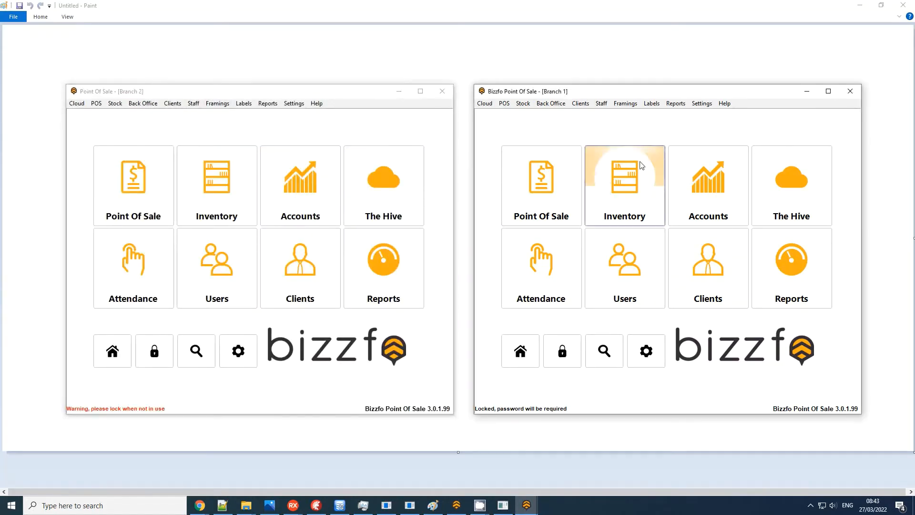
click(560, 200)
click(554, 257)
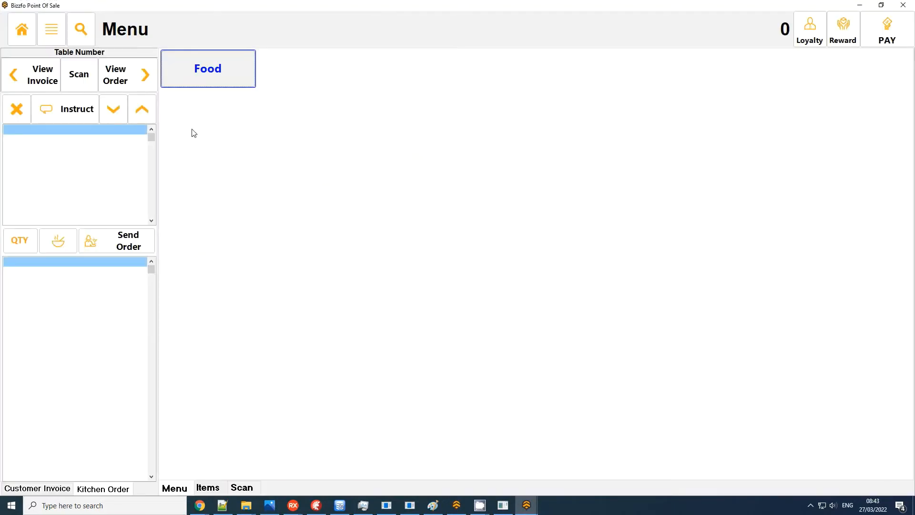
click(114, 139)
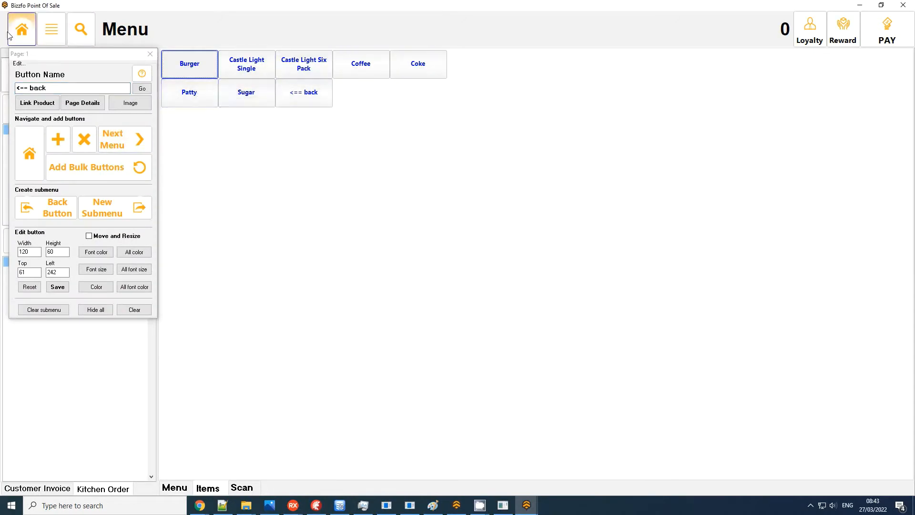
click(23, 29)
Step: Open the Burger modifier questions in Branch 1's inventory and examine the Coke option of the Drinks question
click(625, 176)
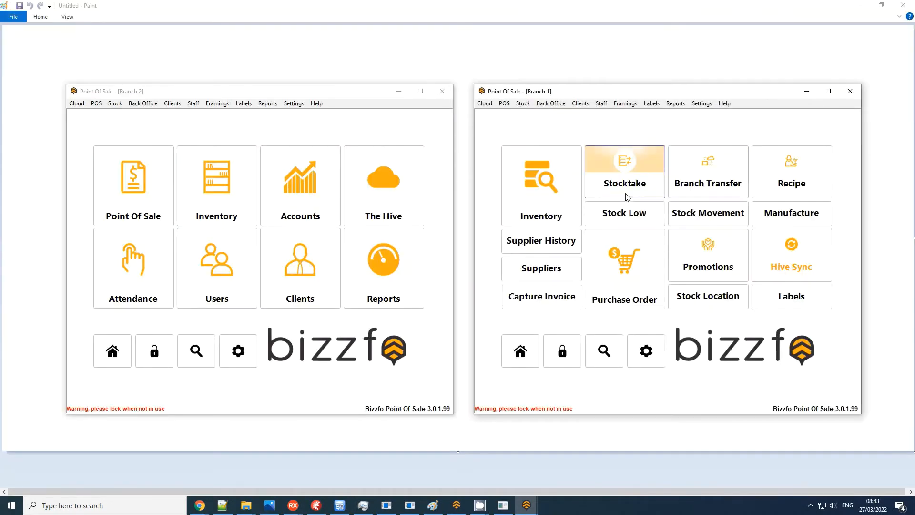
click(551, 181)
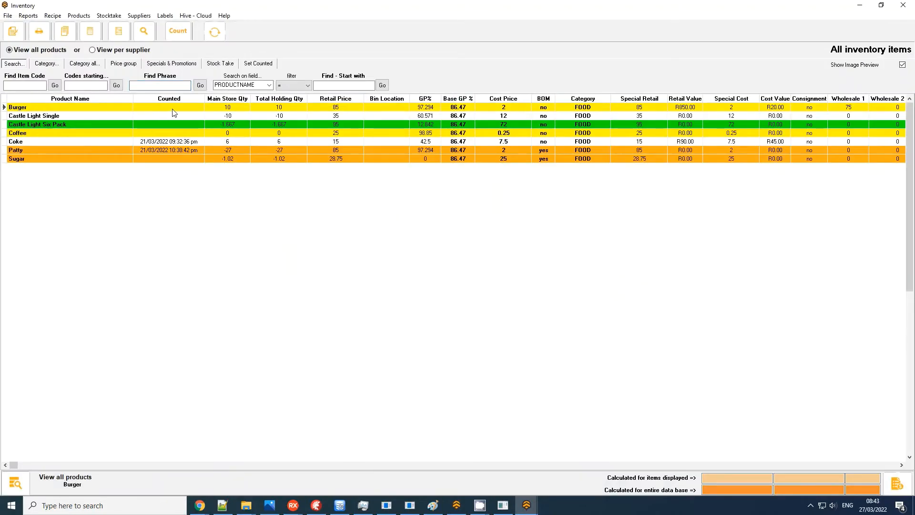
right_click(62, 109)
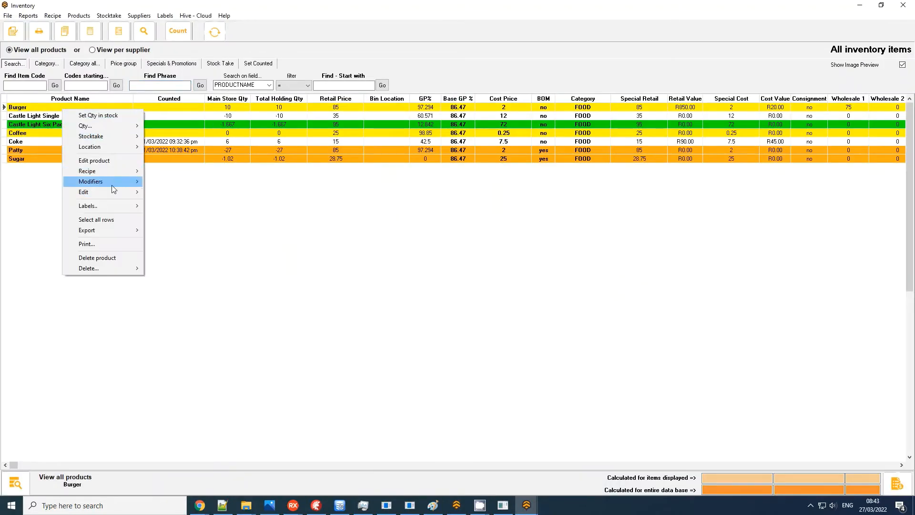
mouse_move(117, 182)
click(168, 183)
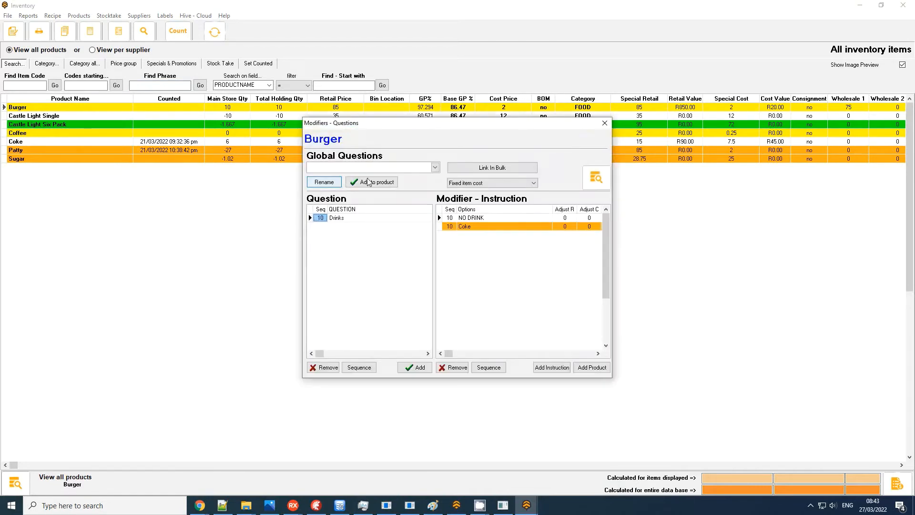
click(373, 221)
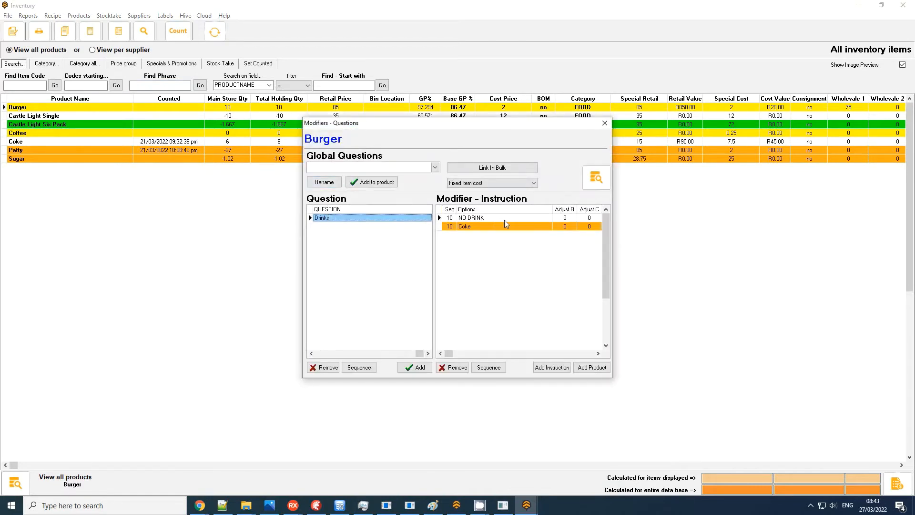
click(492, 227)
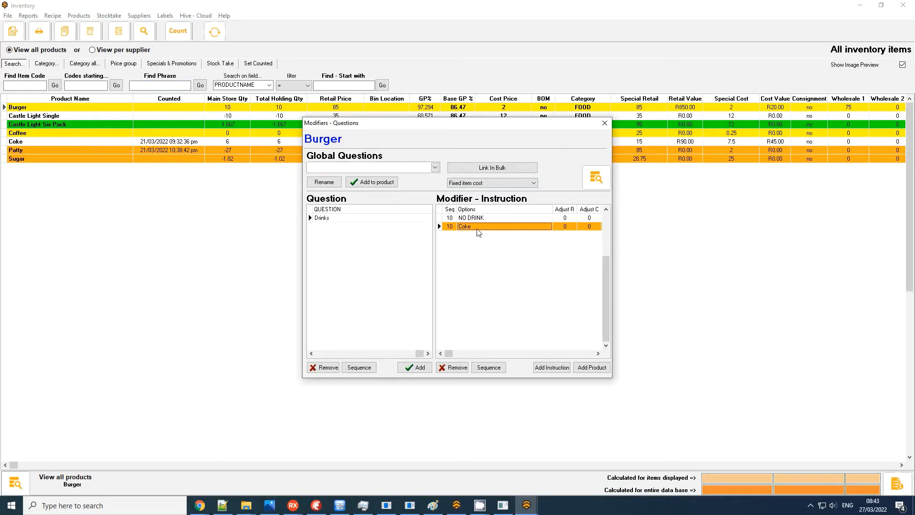
Step: Examine the NO DRINK option of the Burger's Drinks question, close the modifiers, look at Coffee and close Branch 1's inventory
click(482, 218)
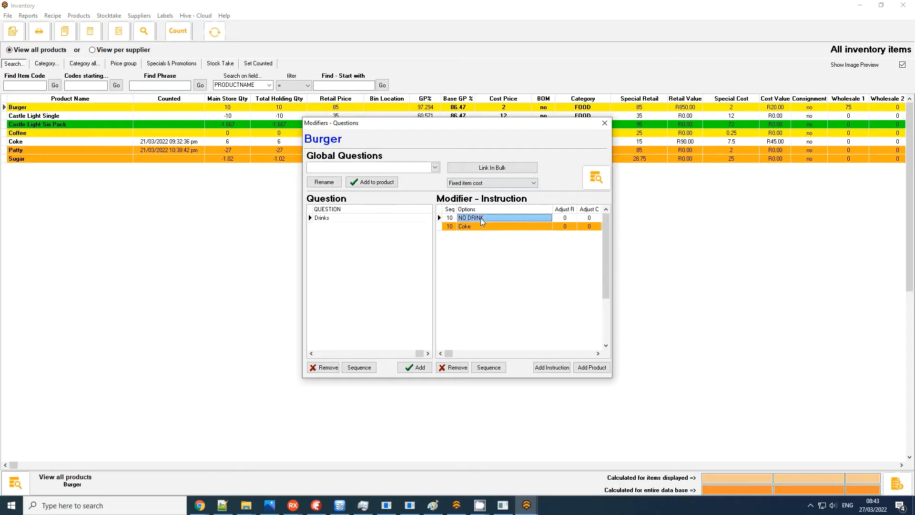
click(604, 123)
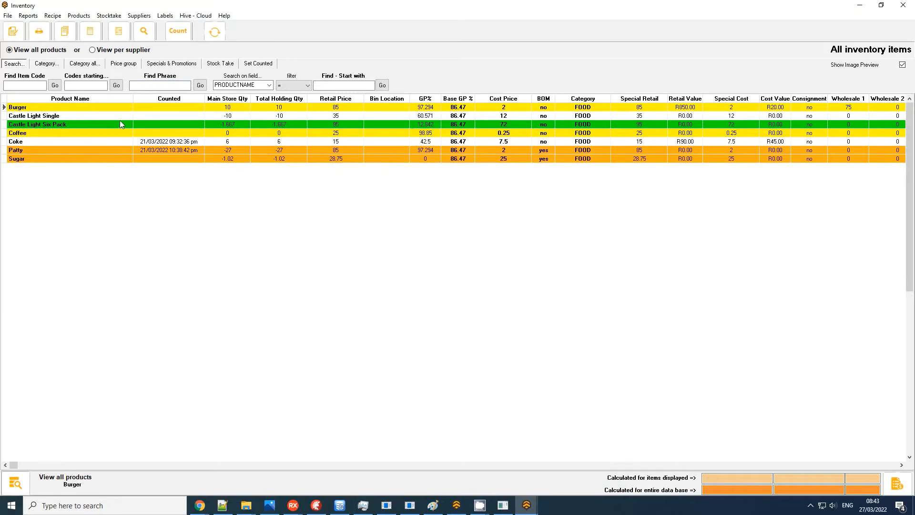
click(27, 133)
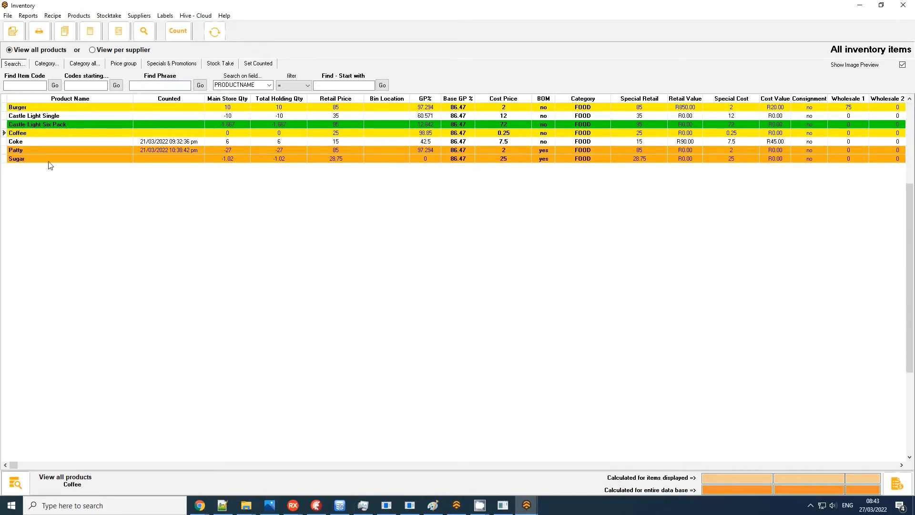
click(902, 5)
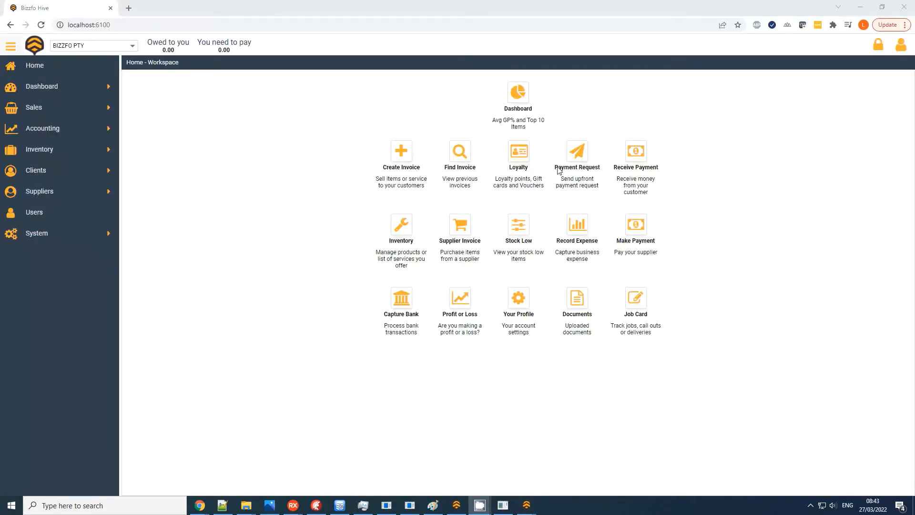
Step: Switch to Bizzfo Hive, open the account's warehouse and branch settings, and examine Branch 1's POS Button Owner
click(905, 50)
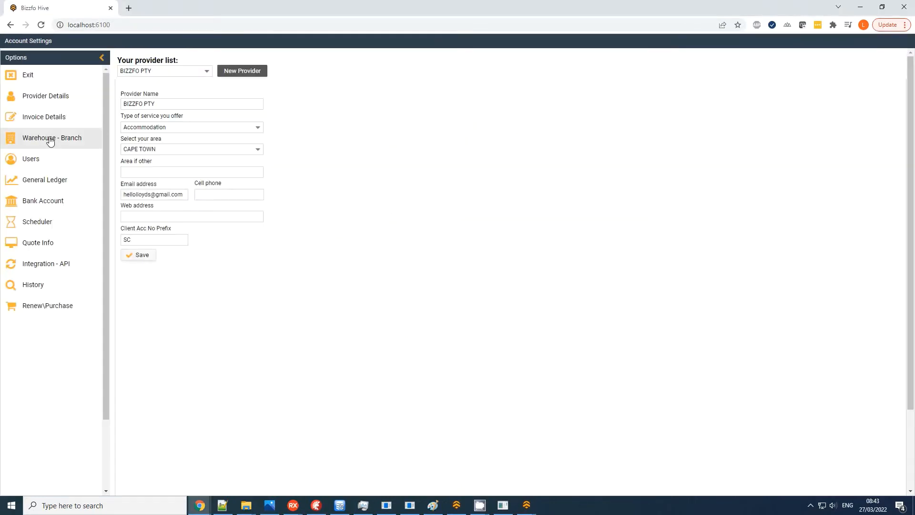
click(50, 139)
click(182, 97)
click(170, 112)
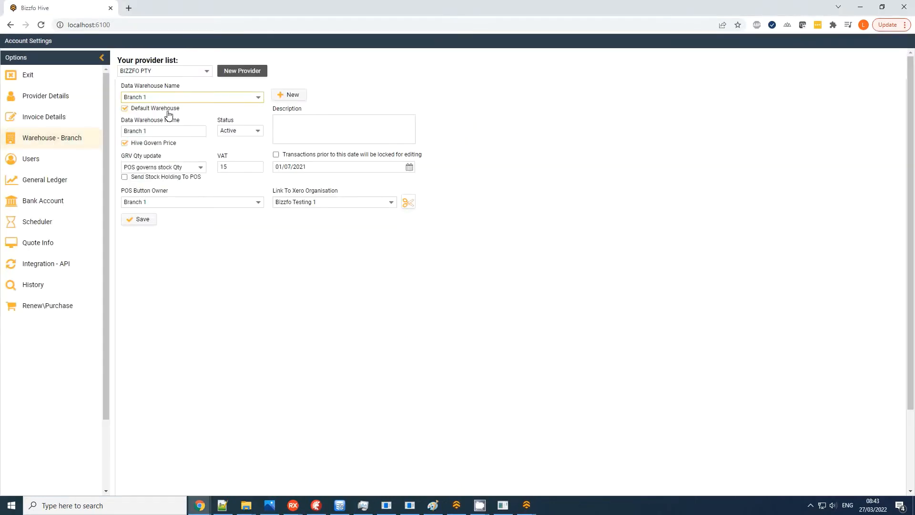
drag(186, 97, 104, 96)
drag(156, 200, 93, 202)
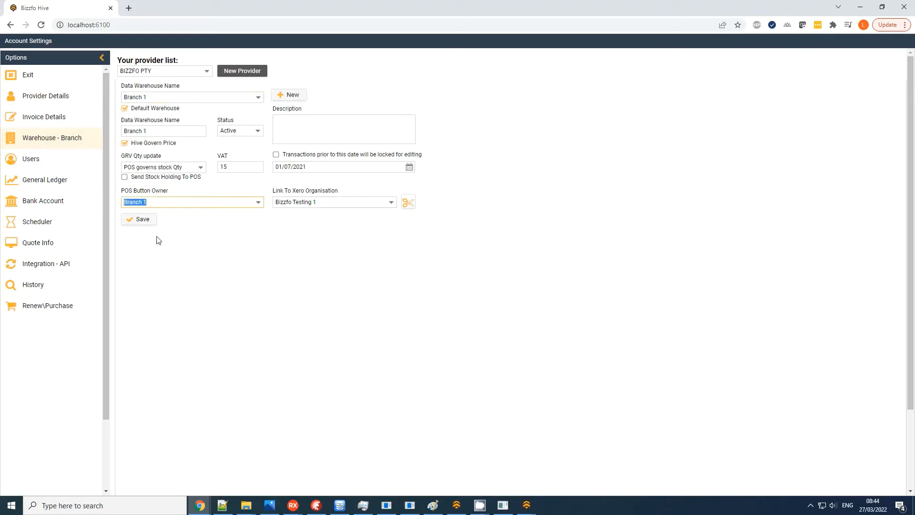
Step: Show Branch 2's warehouse settings, examine its POS Button Owner and the available owners, and exit the account settings
click(252, 97)
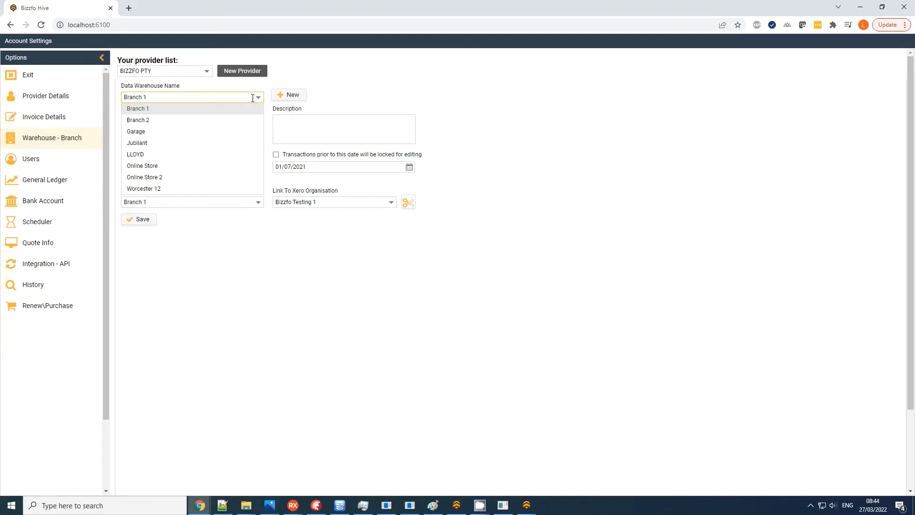
click(145, 120)
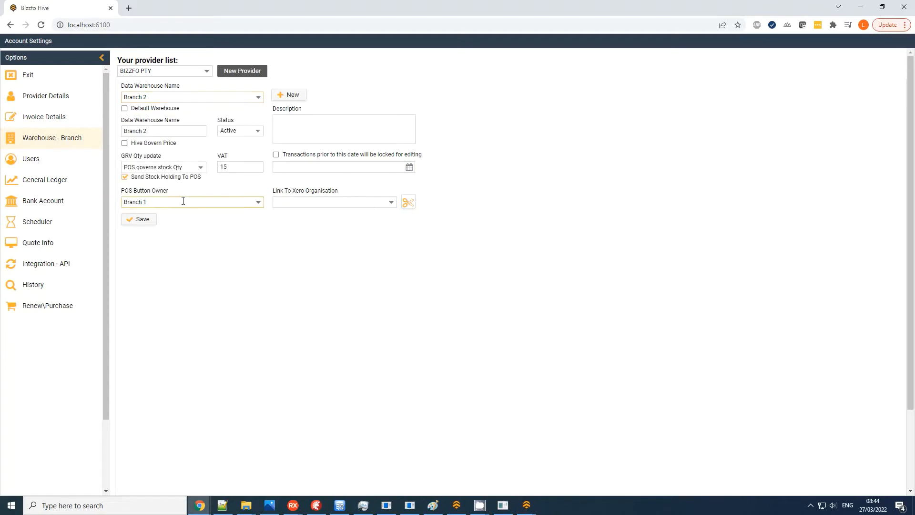
drag(183, 201, 82, 205)
click(160, 95)
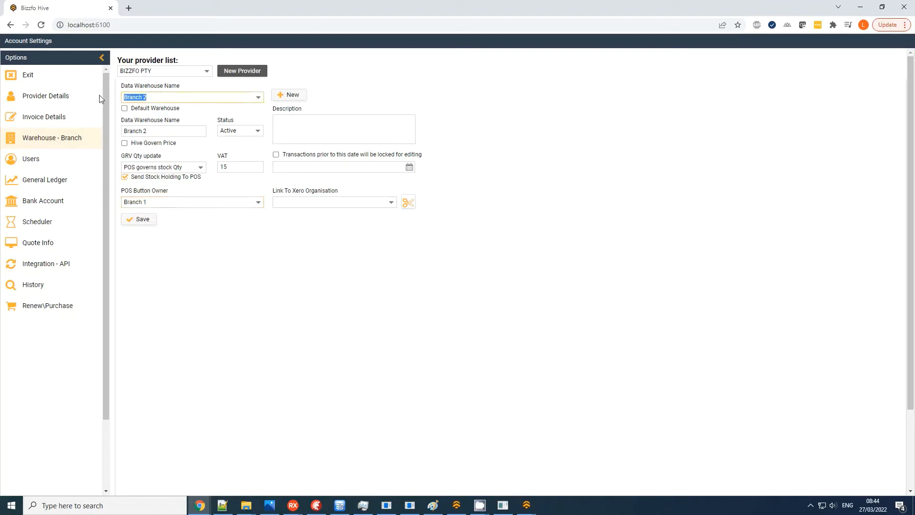
click(158, 200)
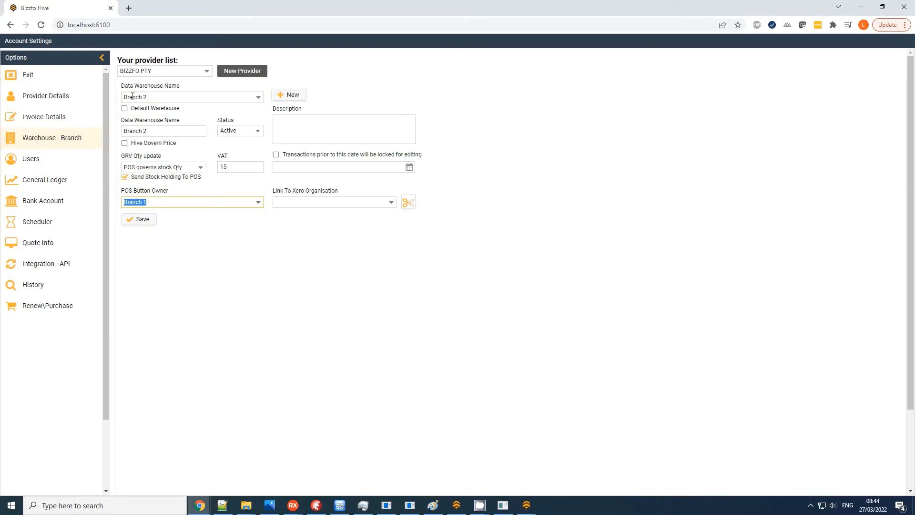
click(161, 201)
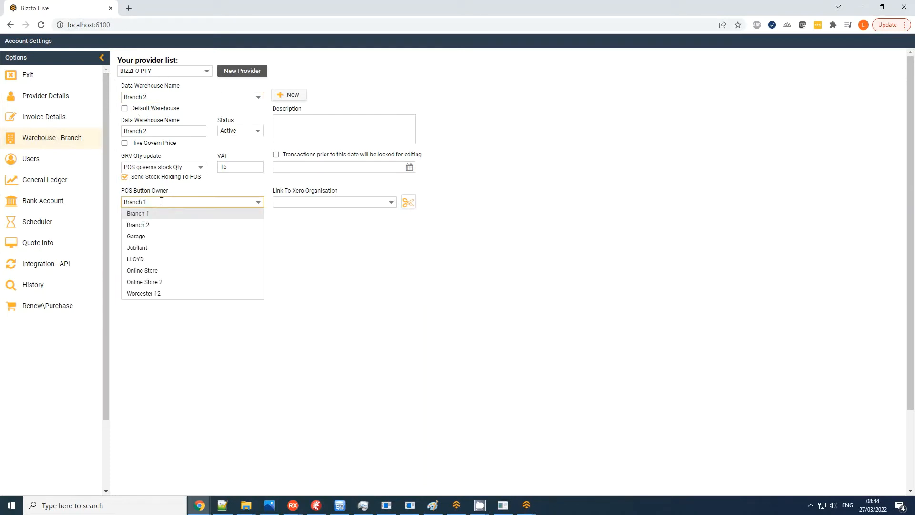
click(157, 200)
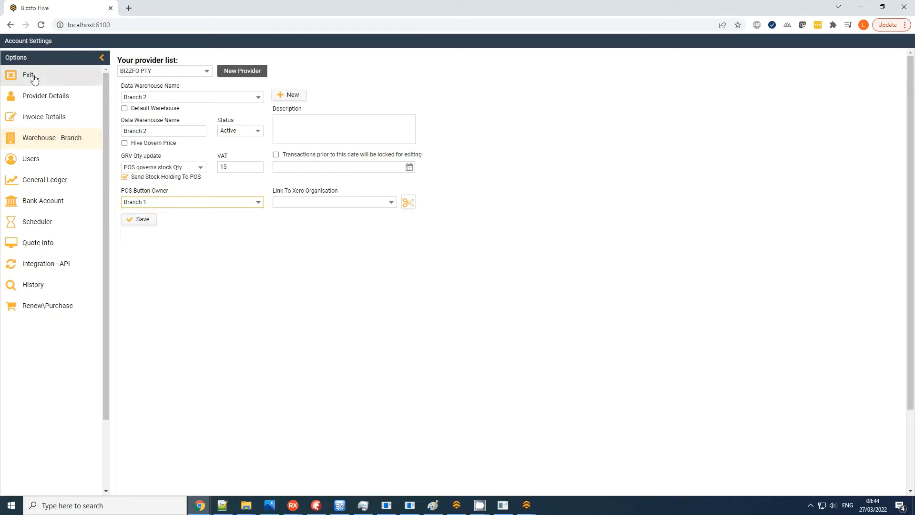
click(29, 76)
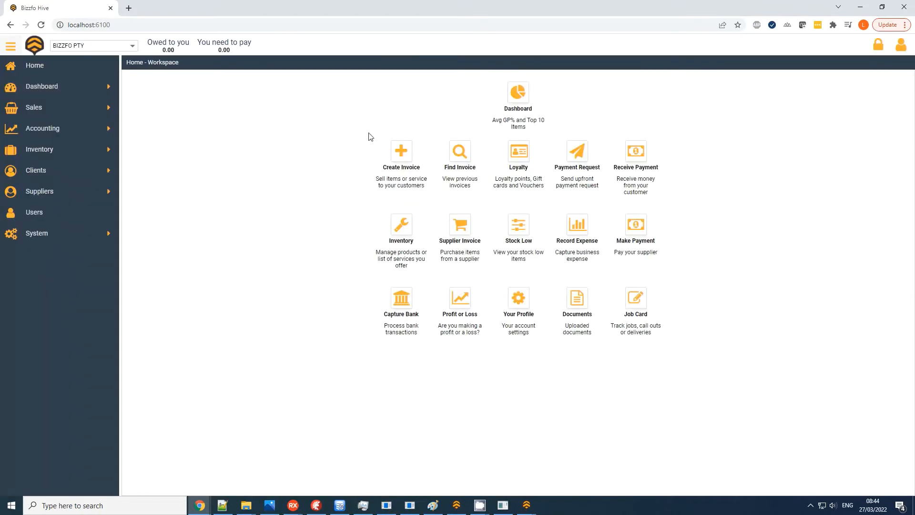
Step: Open the Hive's Documents page and export Branch 1's POS buttons to the Hive without saving a local copy
click(578, 299)
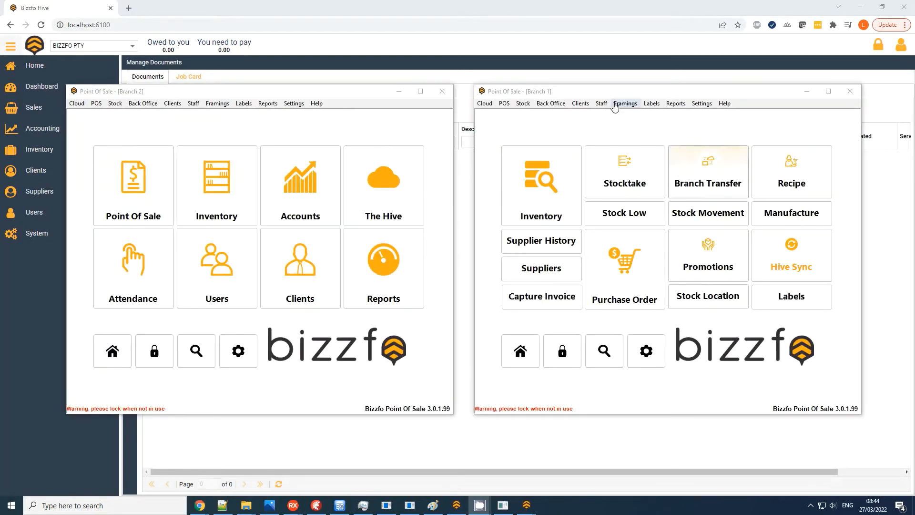
click(521, 352)
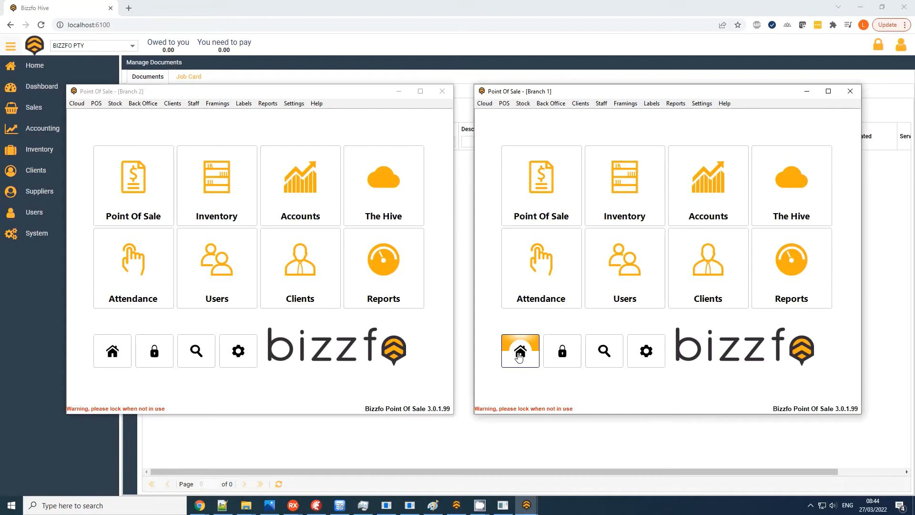
click(799, 186)
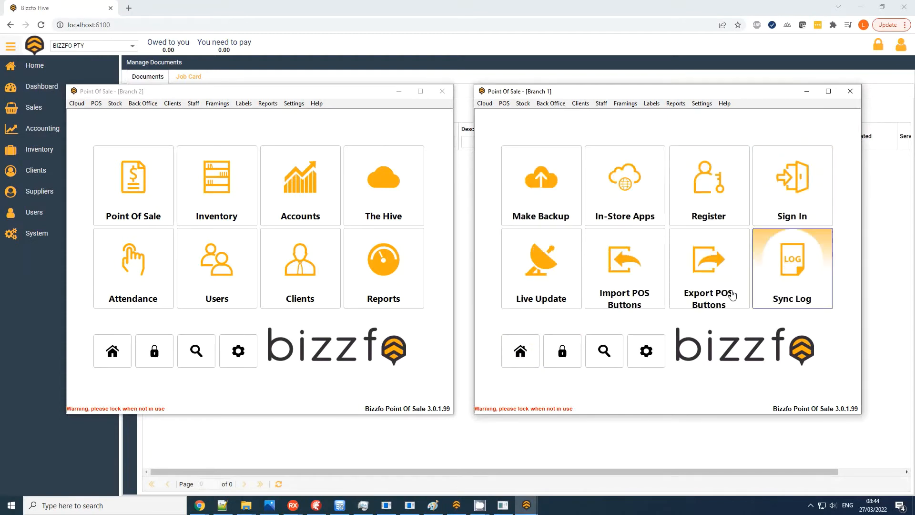
click(708, 267)
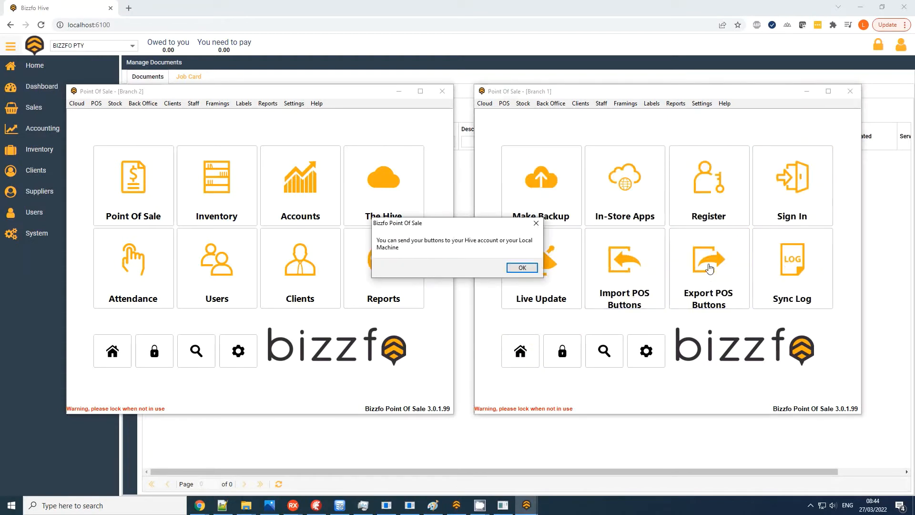
click(538, 268)
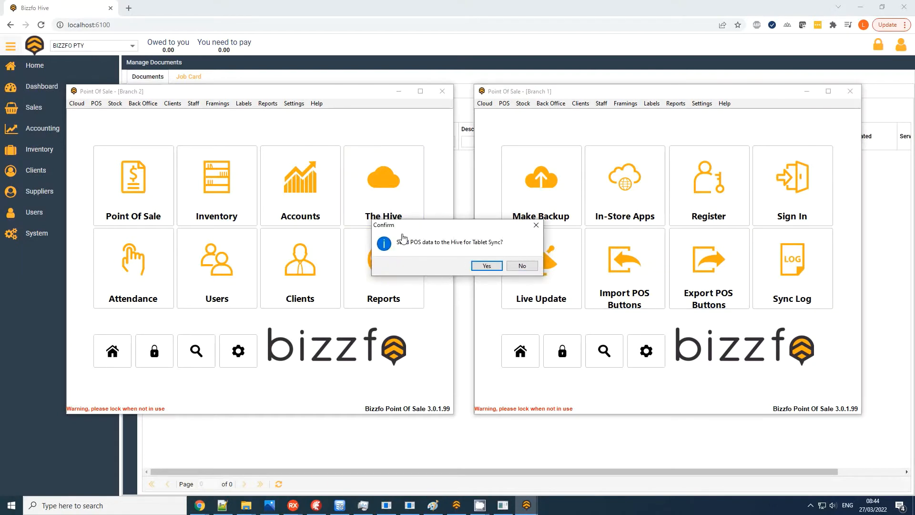
click(486, 266)
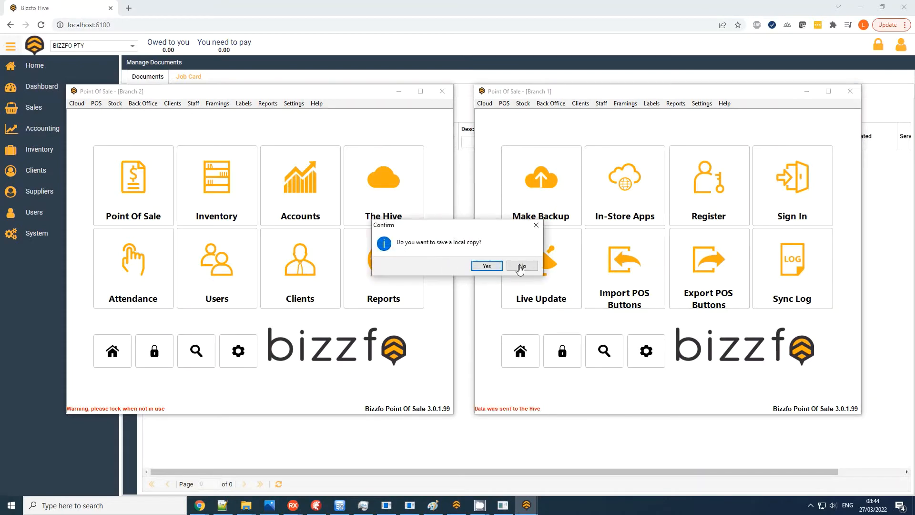
click(522, 267)
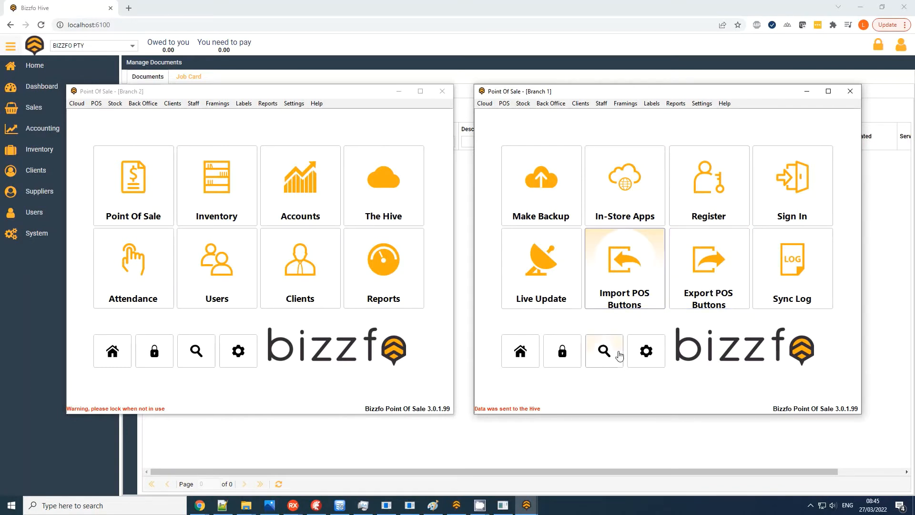
Step: Enable Auto upload button changes in Branch 1's program options, save, and refresh the Hive's document uploads list
click(648, 353)
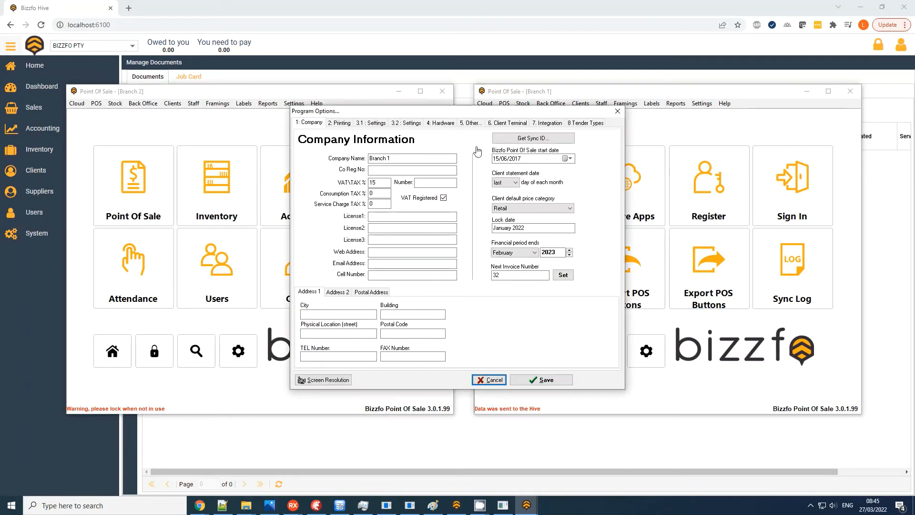
click(406, 123)
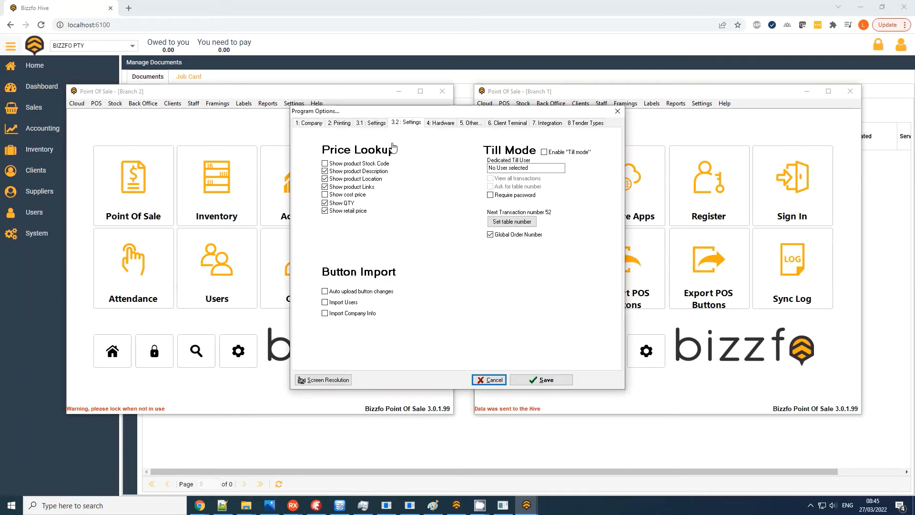
click(366, 294)
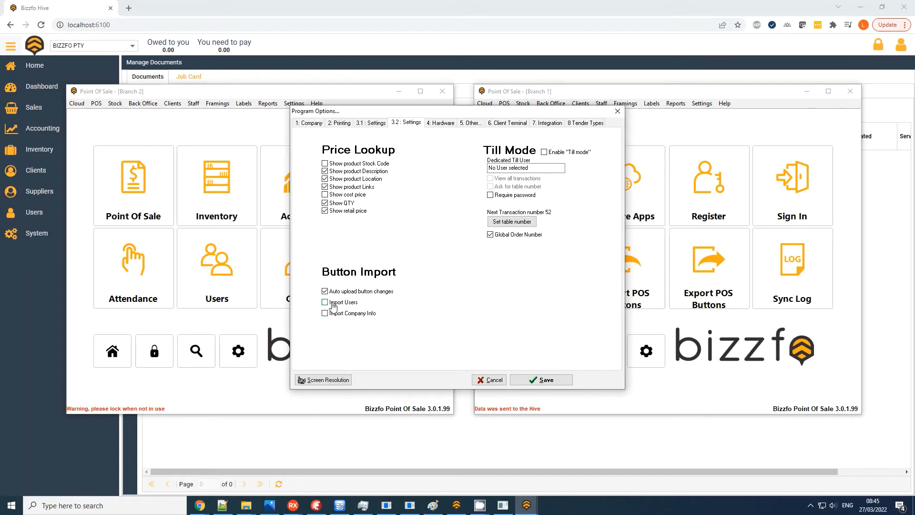
click(545, 383)
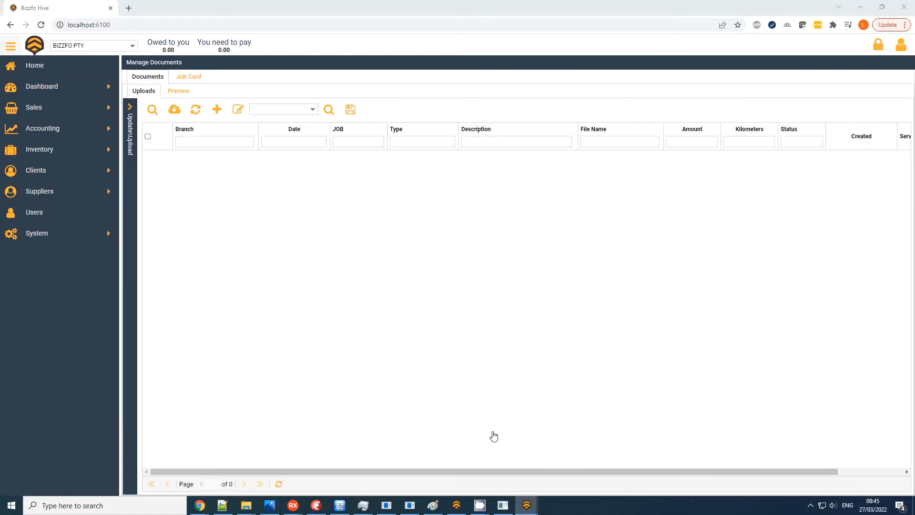
click(198, 109)
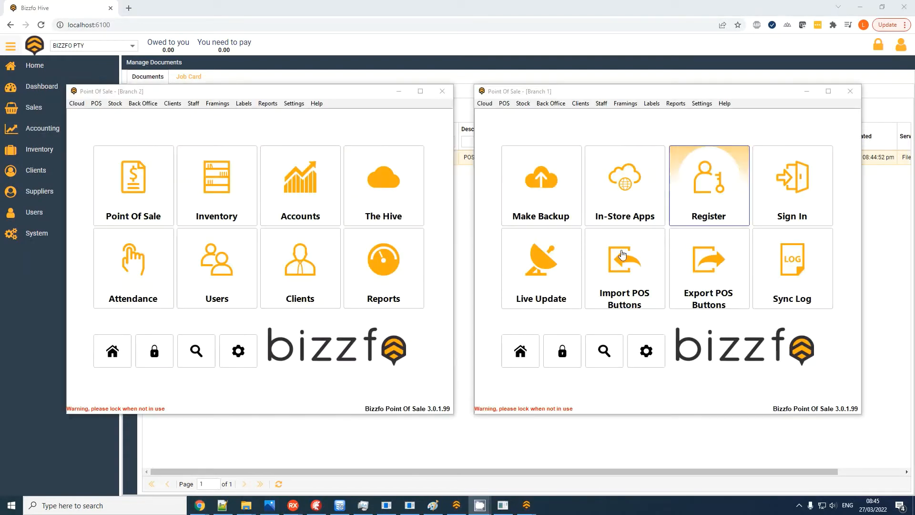
Step: Add a button named Drinks after Food on Branch 1's point-of-sale menu and return to the main screen
click(520, 351)
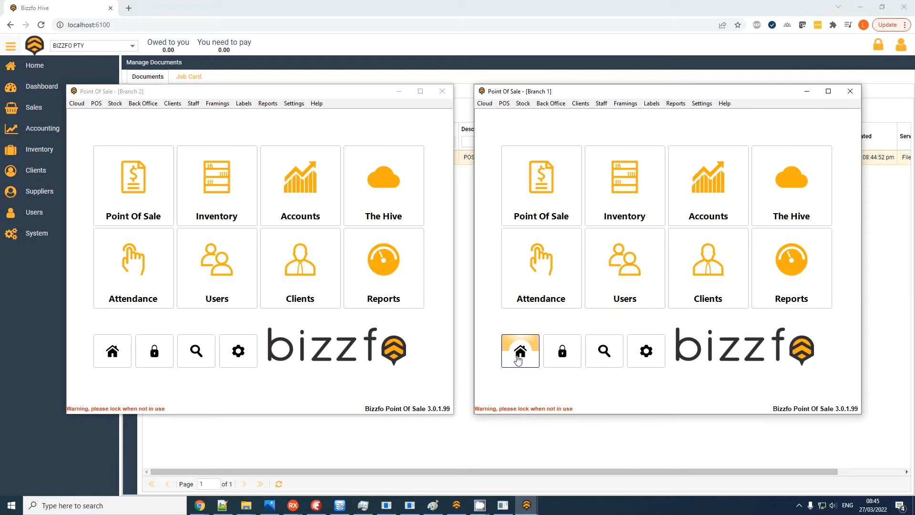
click(540, 183)
click(567, 274)
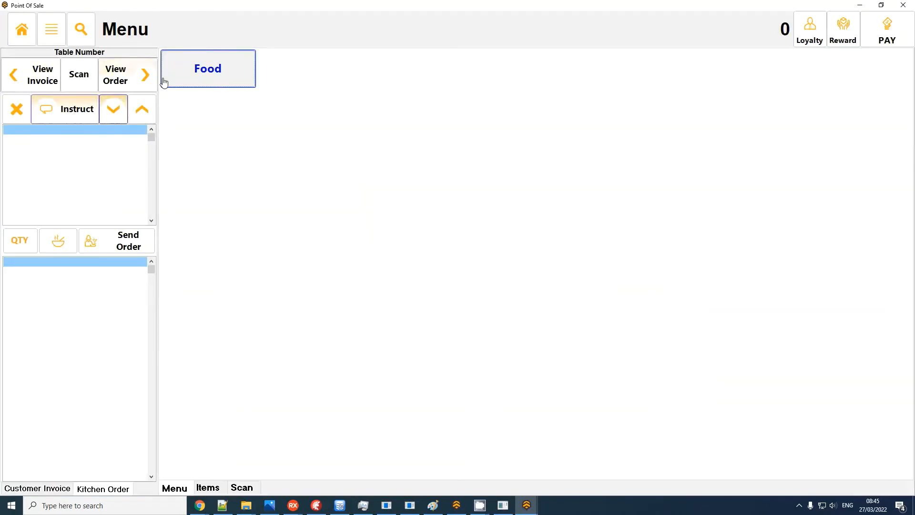
right_click(185, 69)
click(58, 139)
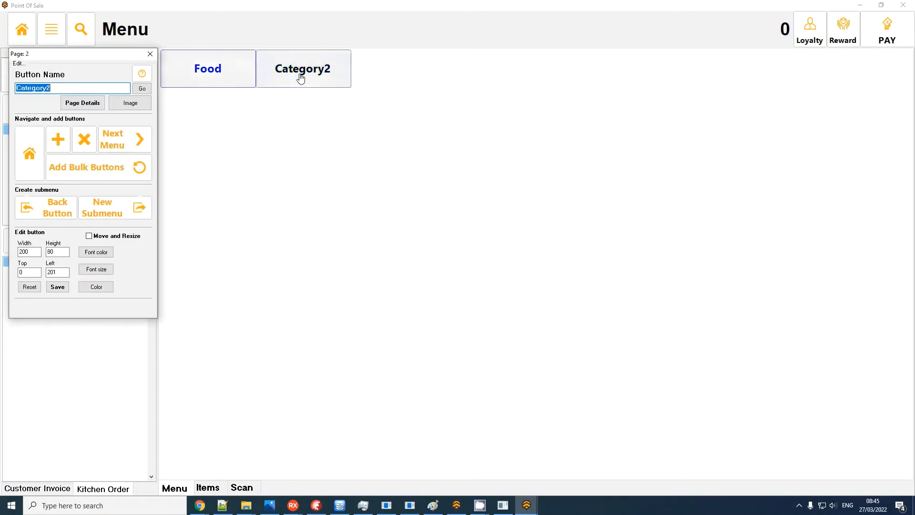
double_click(72, 90)
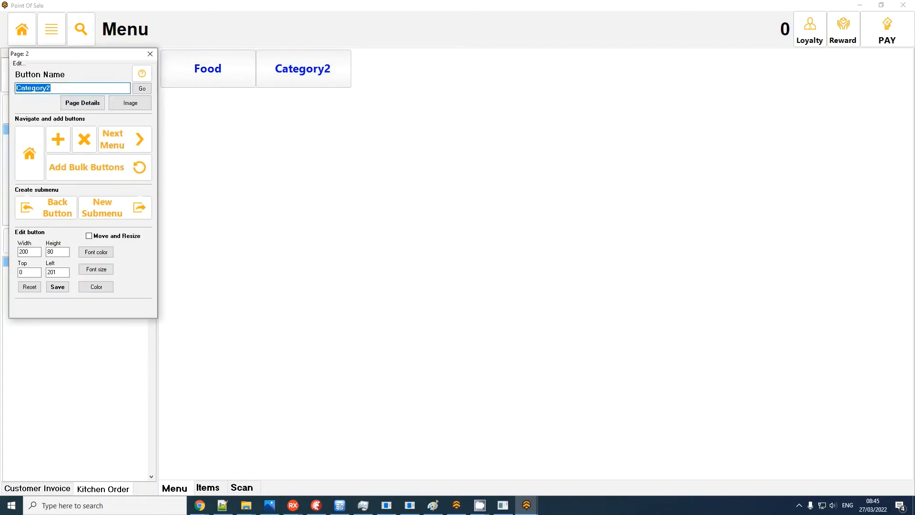
text(Drinks)
key(Return)
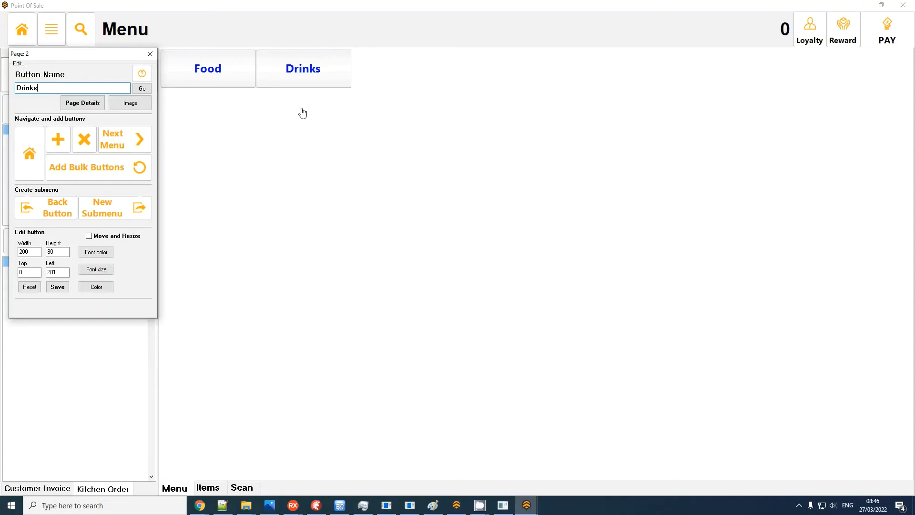
click(20, 29)
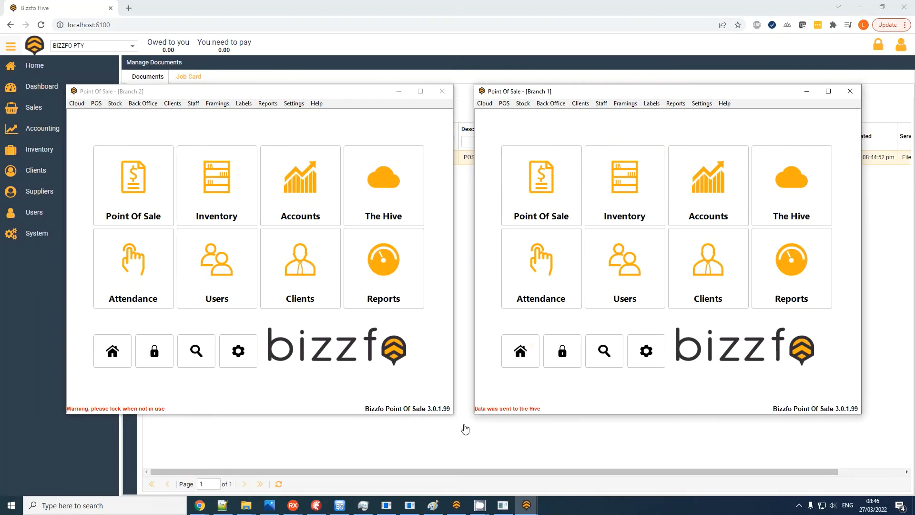
Step: Refresh the Hive's document uploads list, and open Branch 2's Point Of Sale to examine its menu buttons
click(463, 445)
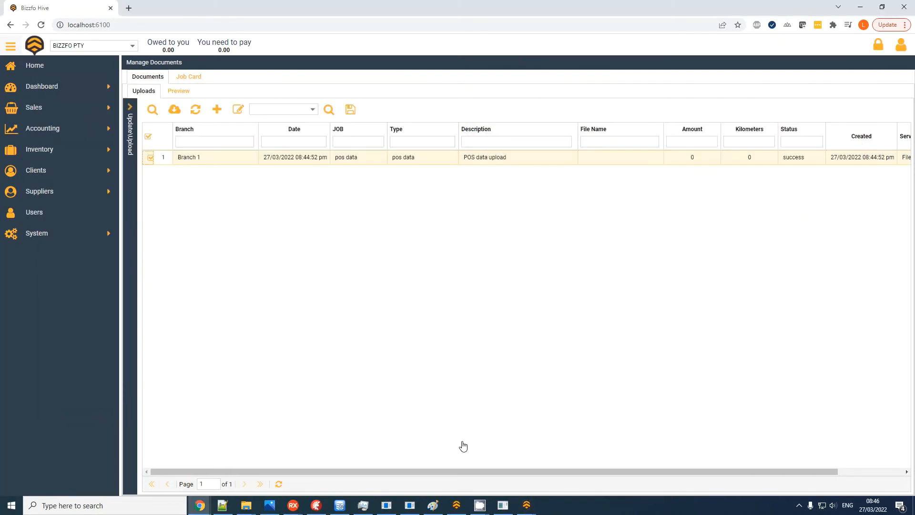
click(195, 109)
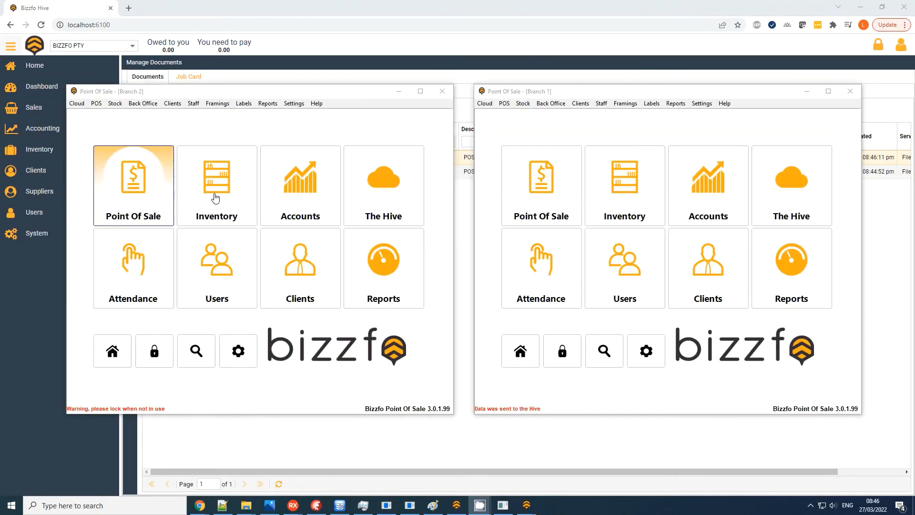
click(159, 200)
click(143, 190)
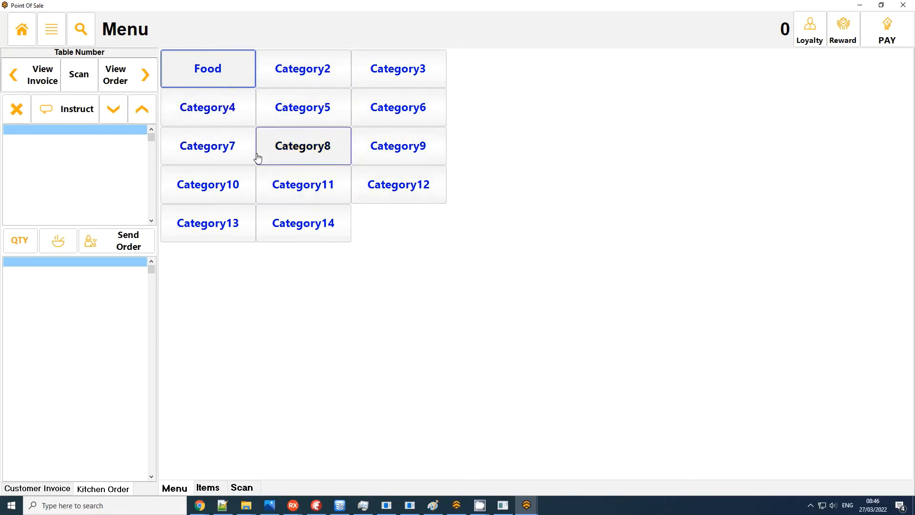
Step: Import the POS buttons from the Hive into Branch 2, overriding its current POS data without first uploading it
click(54, 42)
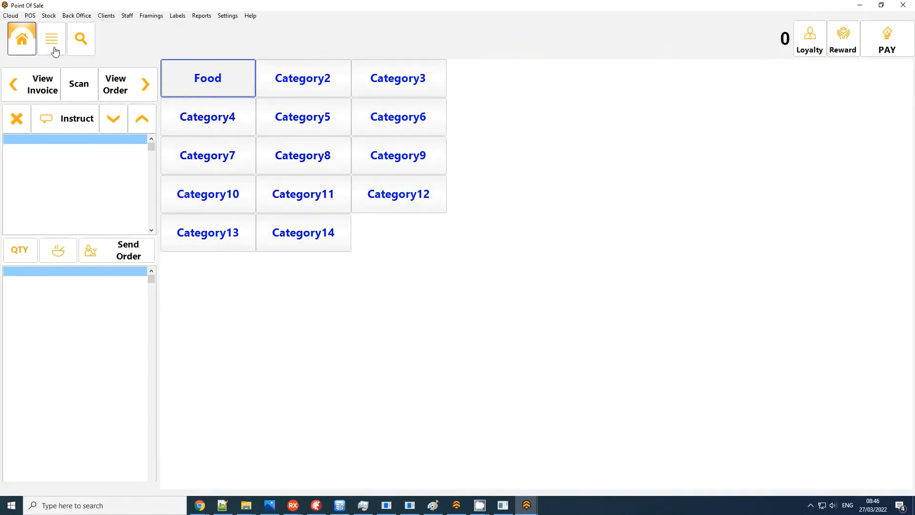
click(54, 48)
click(368, 204)
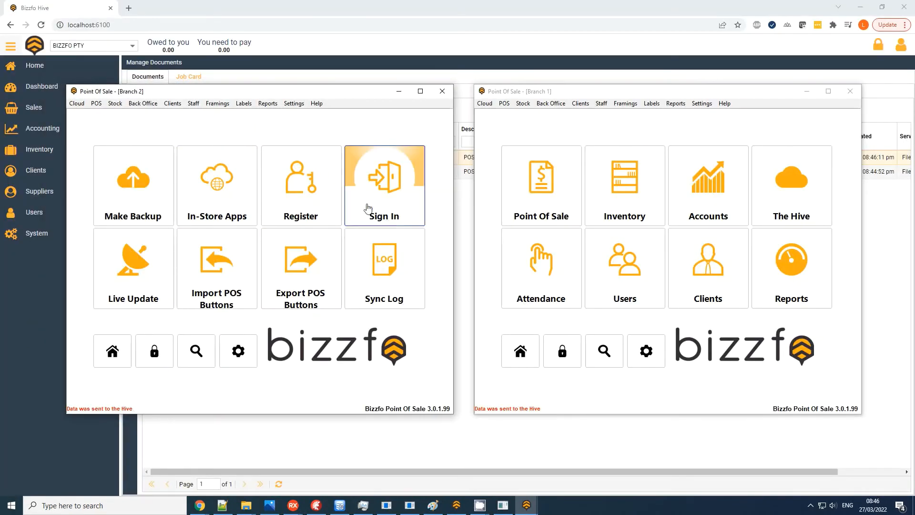
click(219, 270)
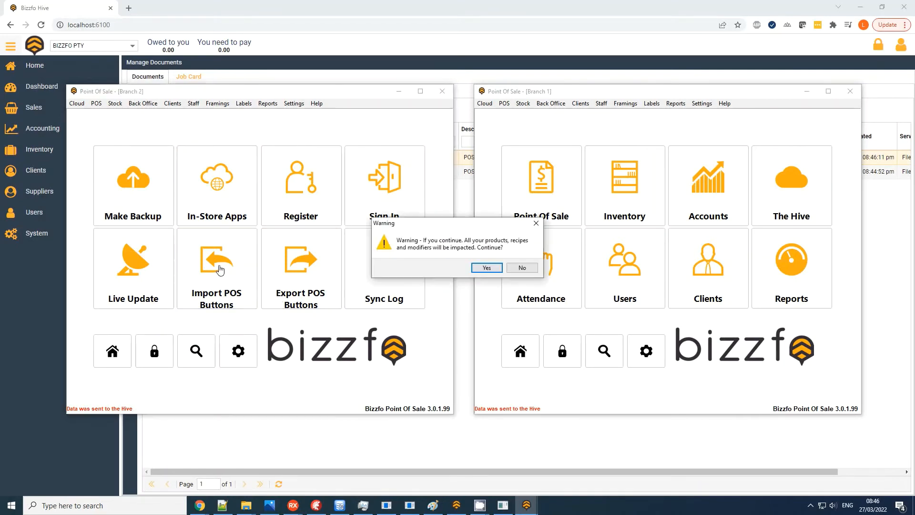
click(480, 269)
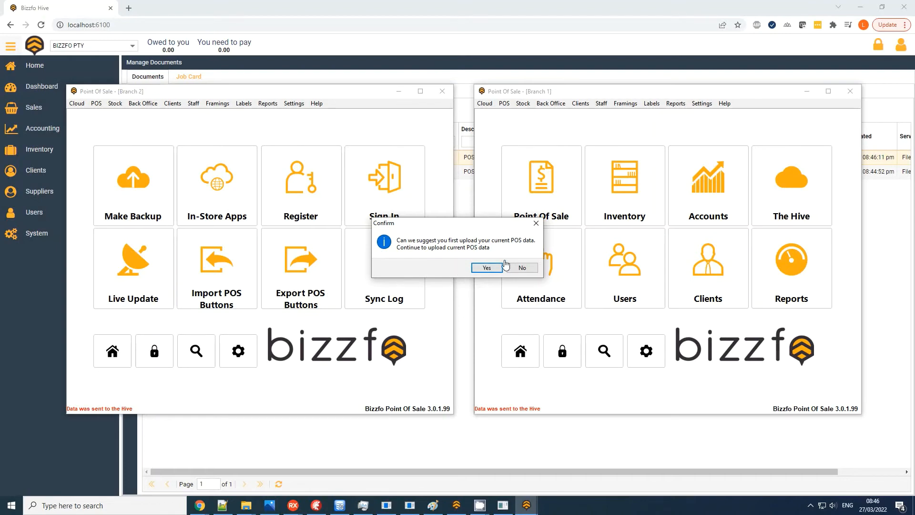
click(522, 269)
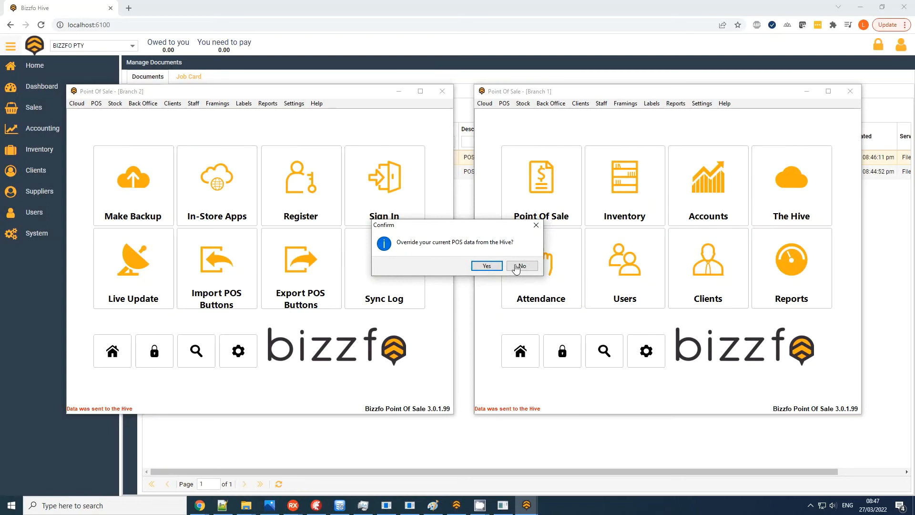
click(482, 266)
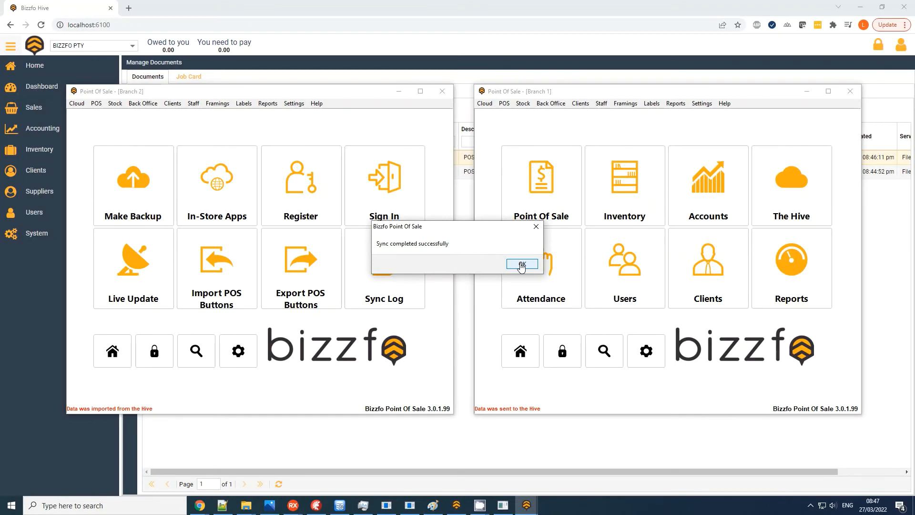
click(521, 265)
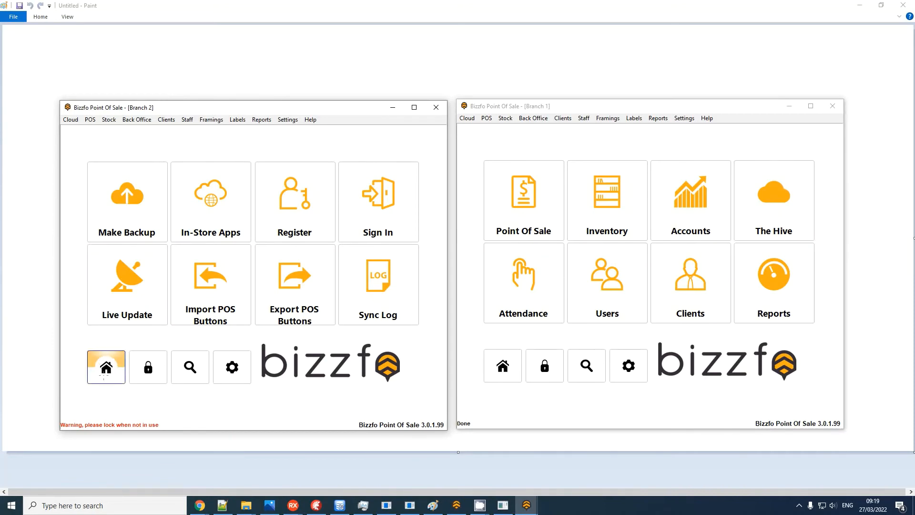
Step: Open Branch 2's inventory to examine its product list, and close it
click(104, 369)
click(207, 196)
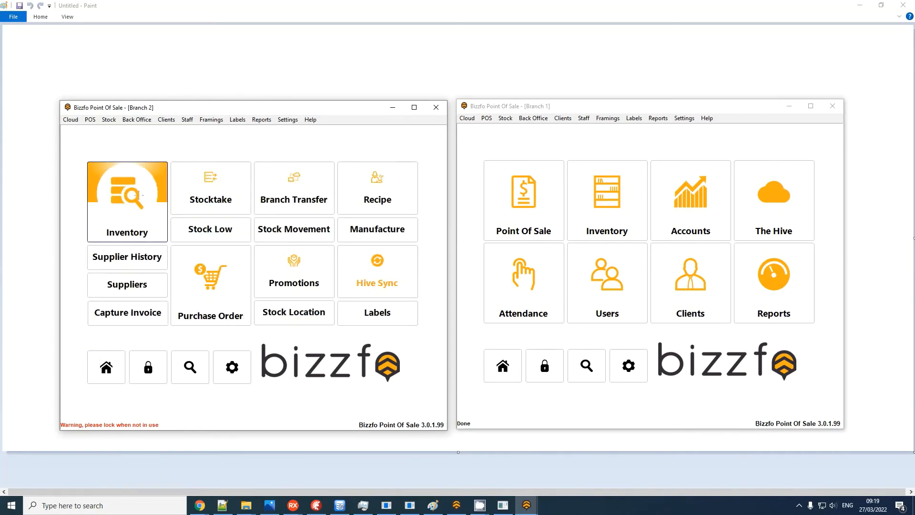
click(138, 195)
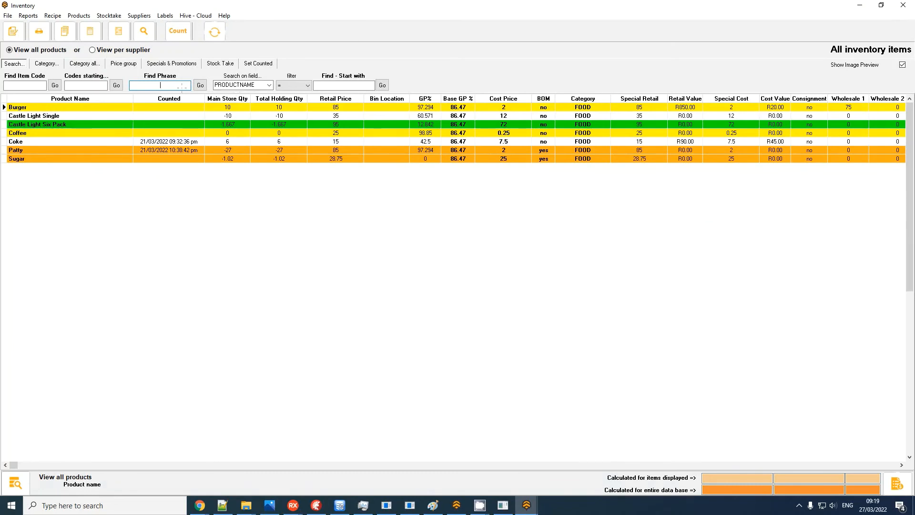
click(903, 6)
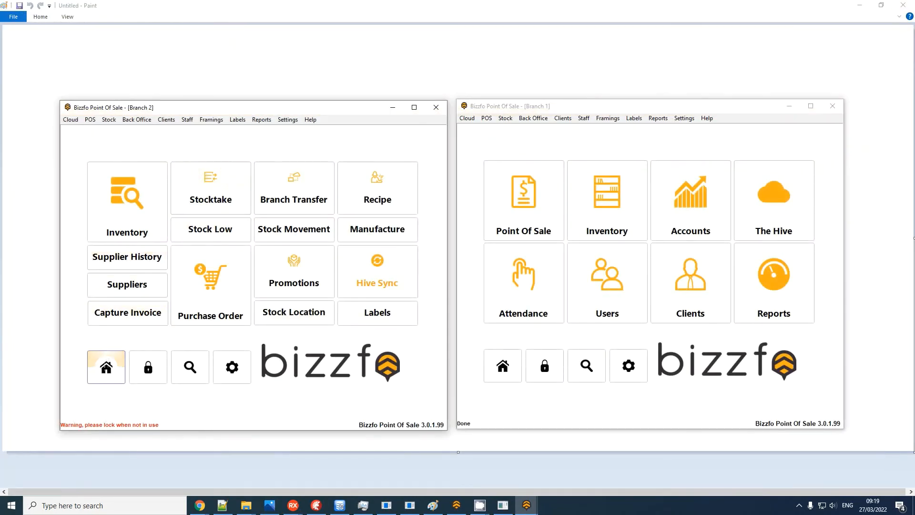
Step: Open Branch 2's touch point-of-sale interface to examine the imported menu buttons, and return to the main screen
click(106, 367)
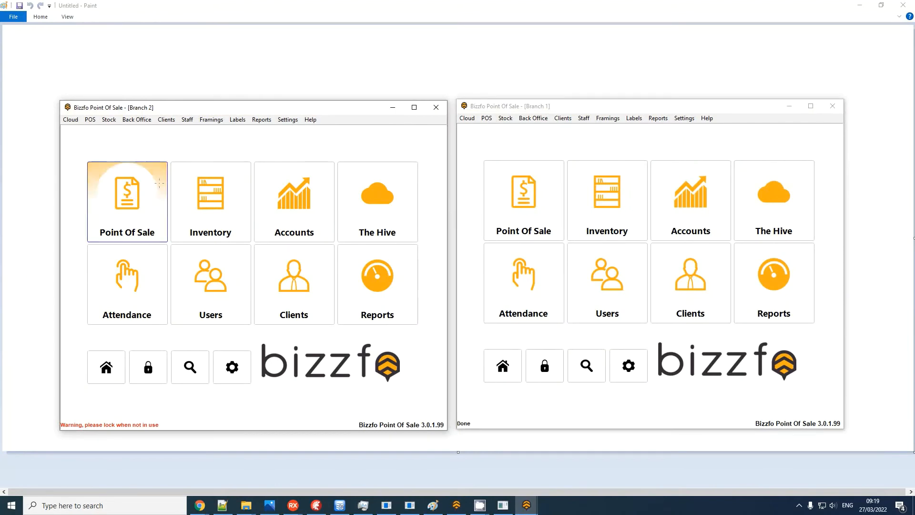
click(117, 189)
click(125, 286)
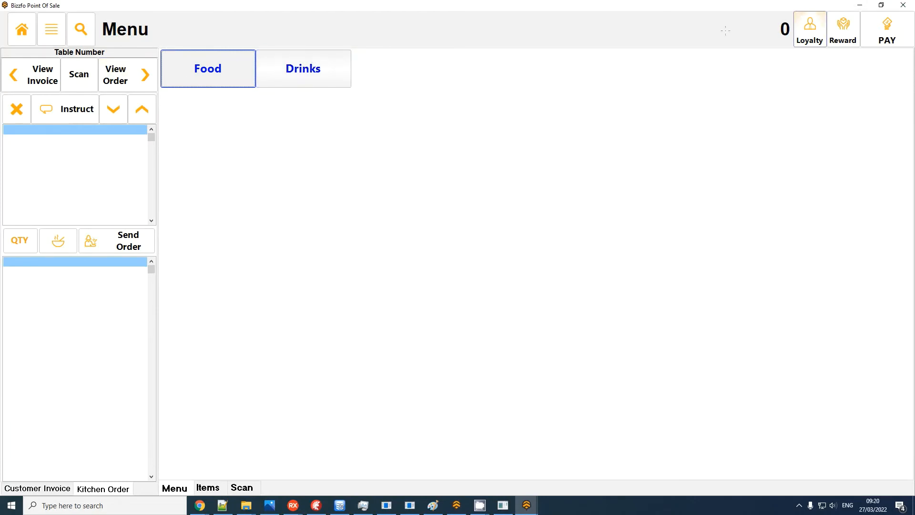
click(21, 30)
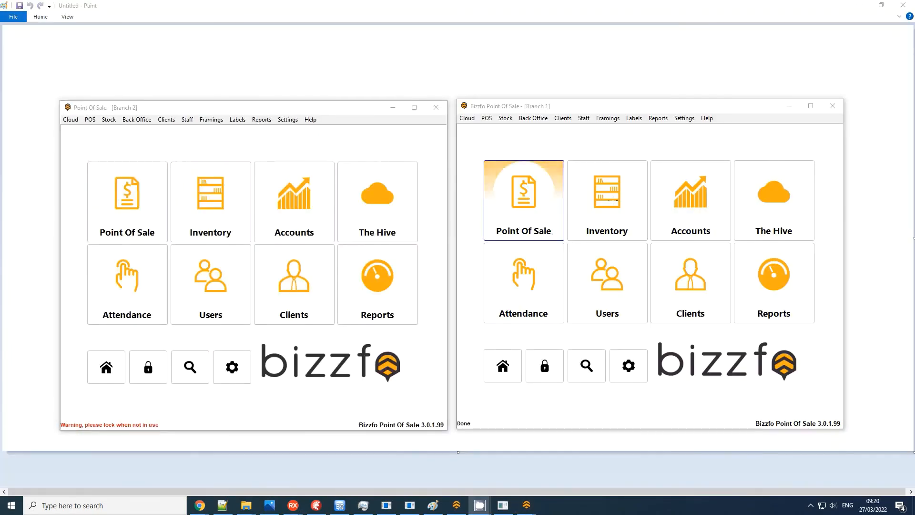
Step: Open Branch 1's touch point-of-sale interface to compare its menu buttons with Branch 2's, and return to the main screen
click(514, 187)
click(514, 187)
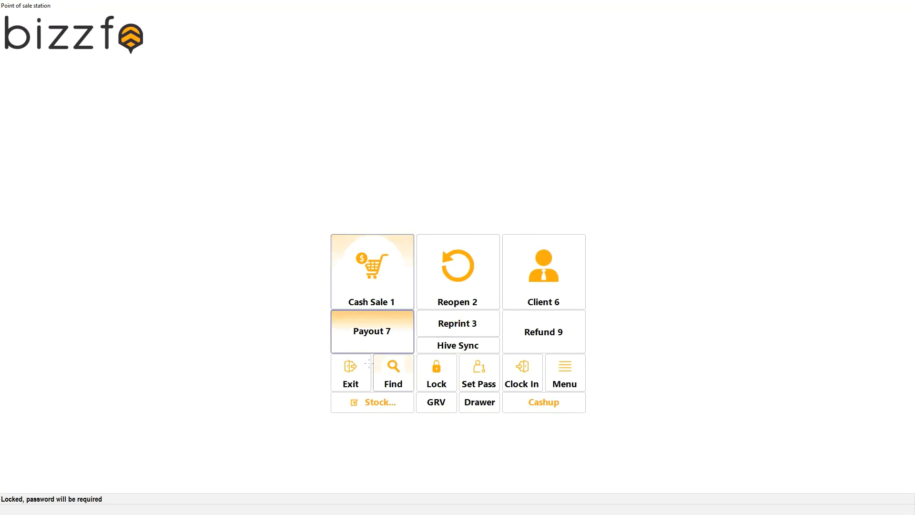
click(350, 372)
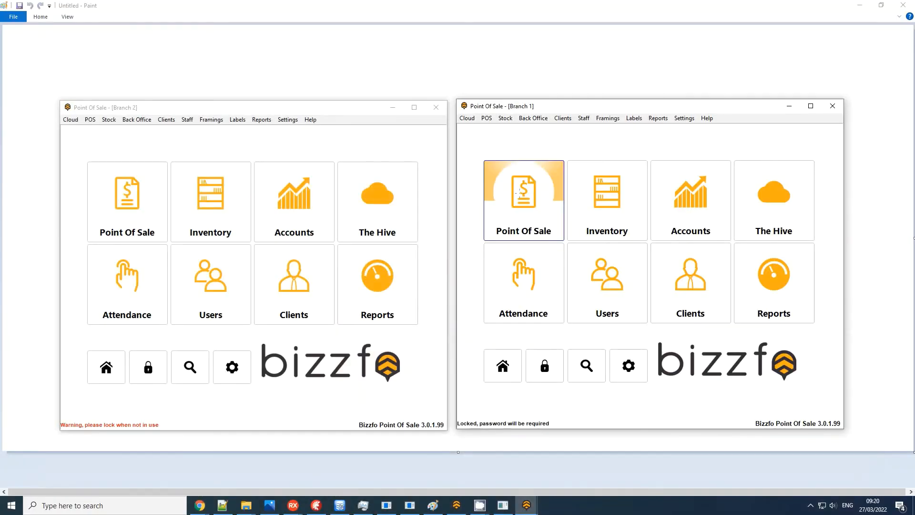
click(523, 202)
click(523, 202)
click(534, 278)
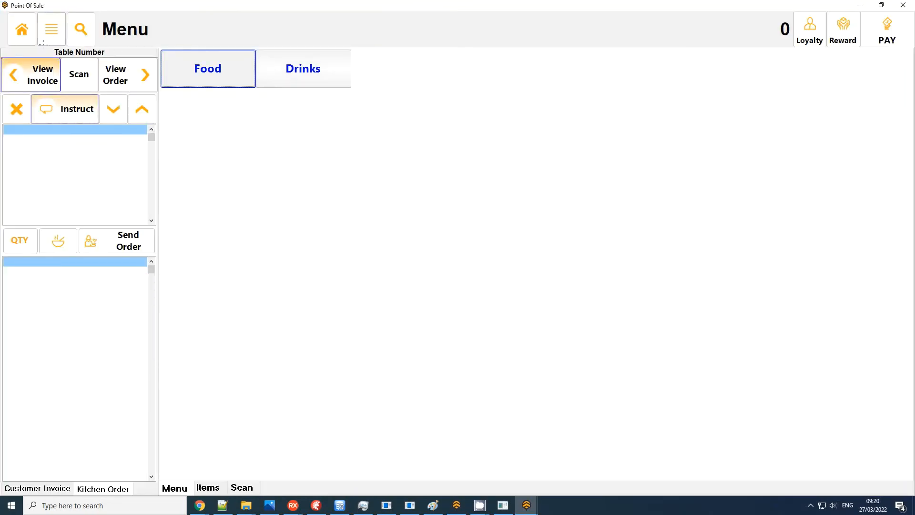
click(21, 29)
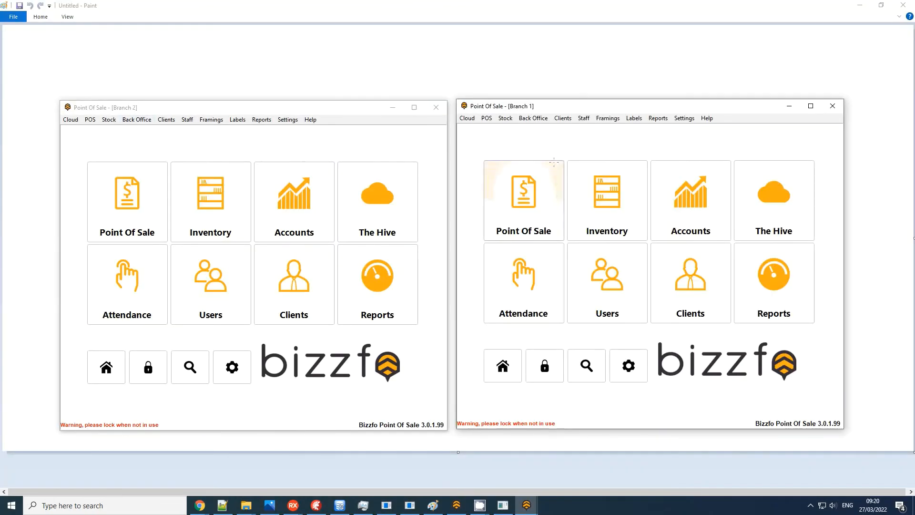
Step: Add a button named Button2 after Drinks on Branch 1's point-of-sale menu and return to the main screen
click(524, 202)
click(526, 279)
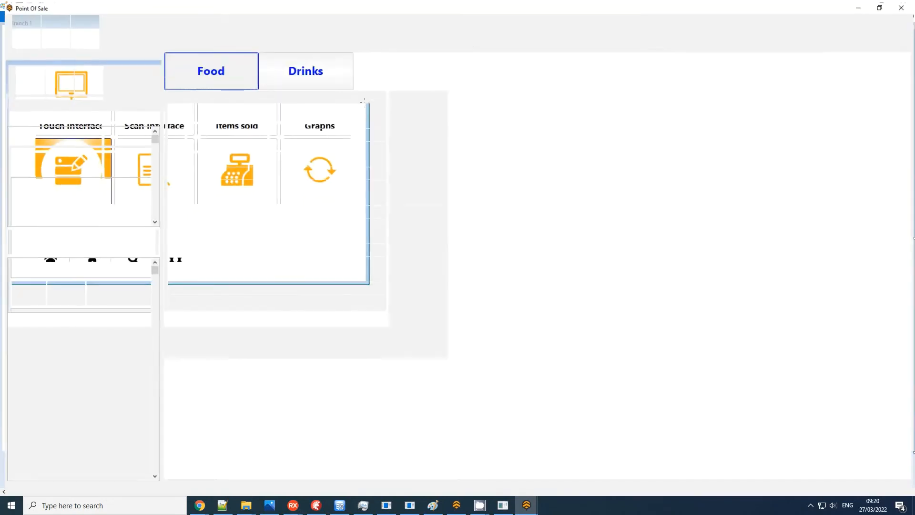
click(223, 82)
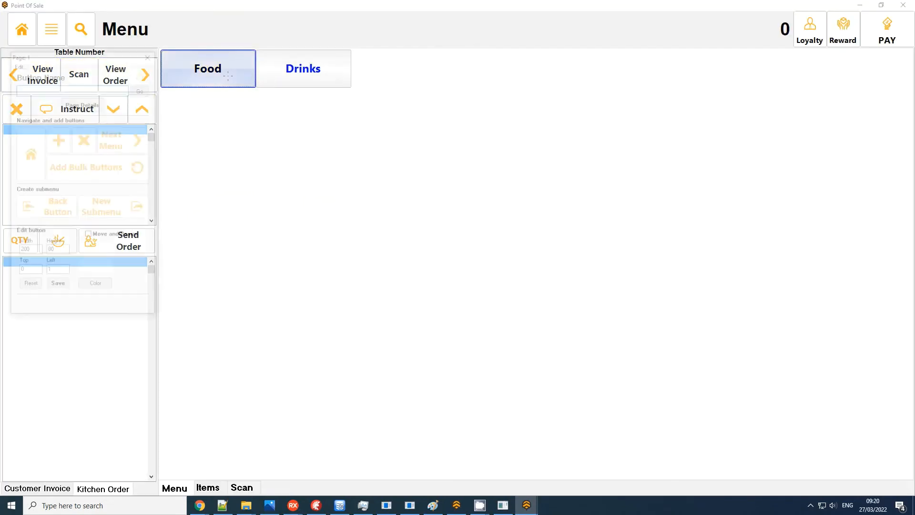
click(59, 140)
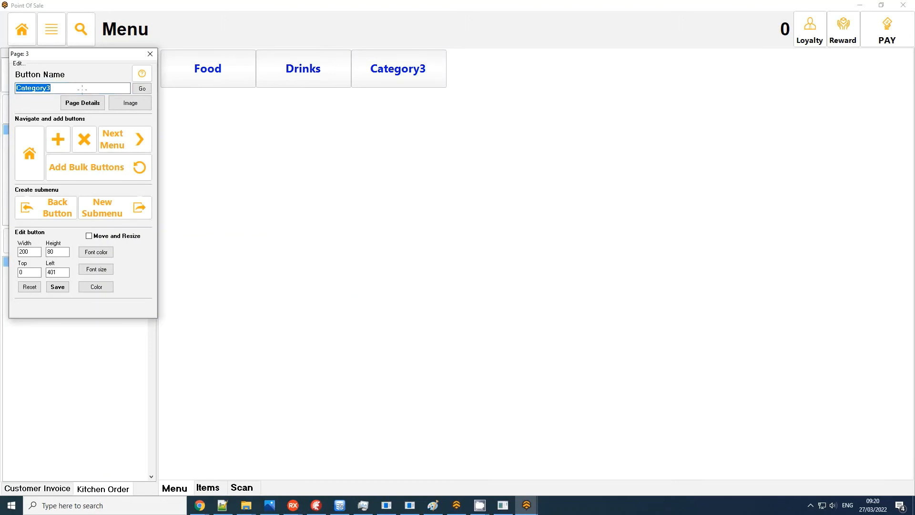
text(Button2)
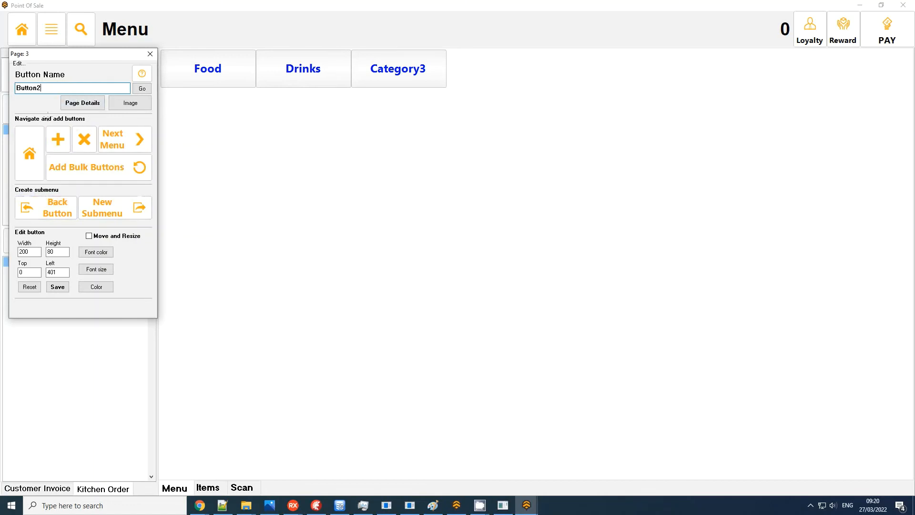
key(Return)
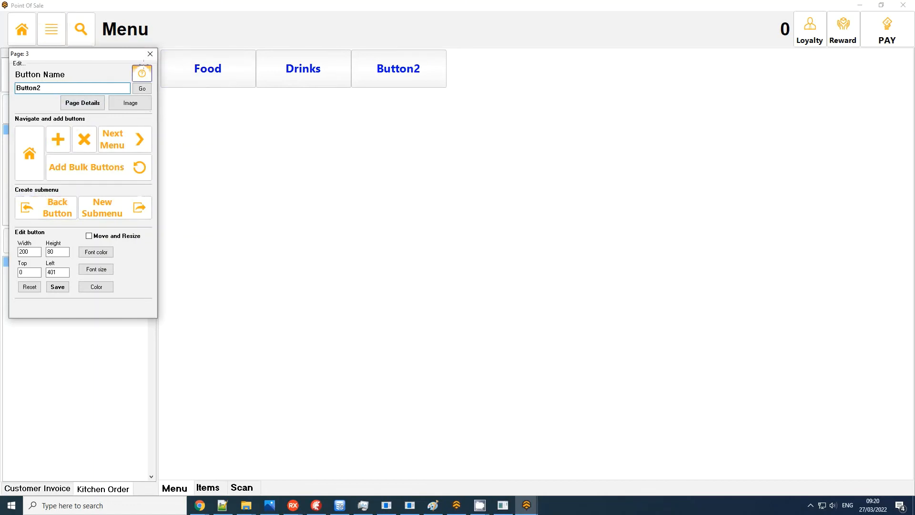
click(149, 53)
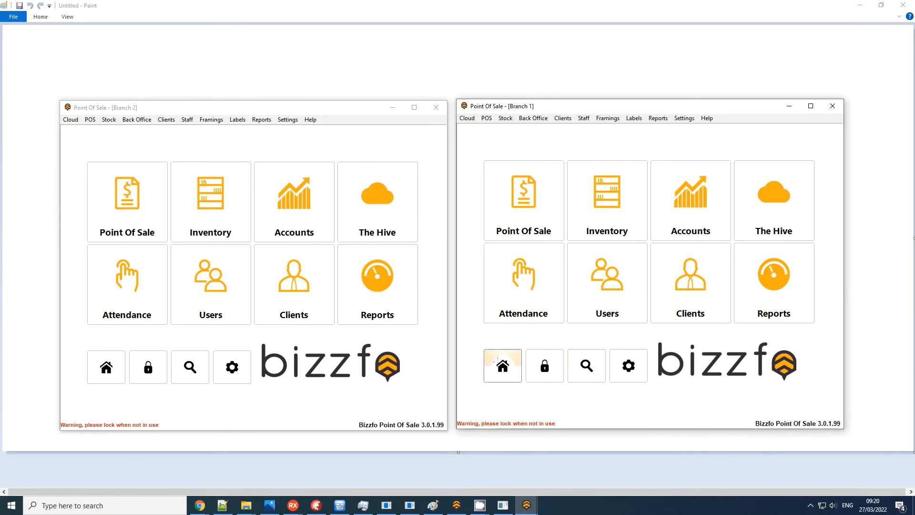
Step: Export Branch 1's updated POS buttons to the Hive for Tablet Sync without saving a local copy
click(772, 202)
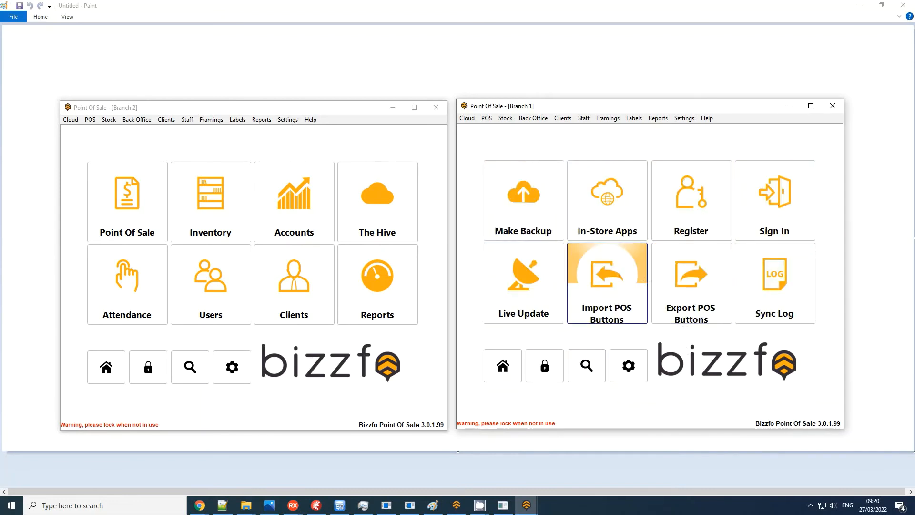
click(686, 281)
click(522, 267)
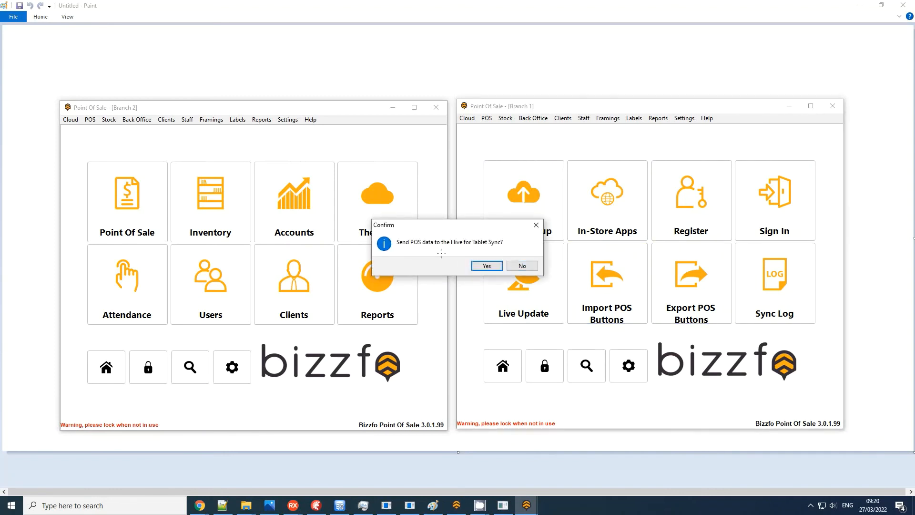
click(487, 265)
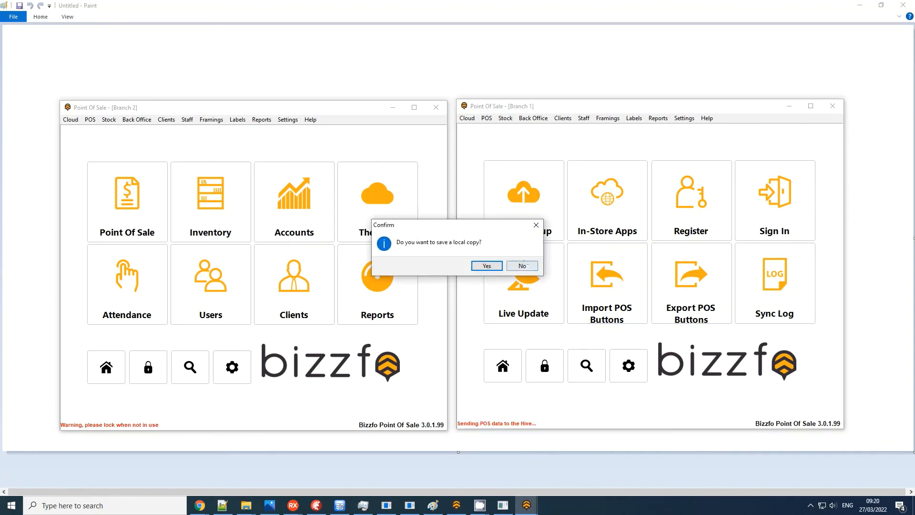
click(523, 265)
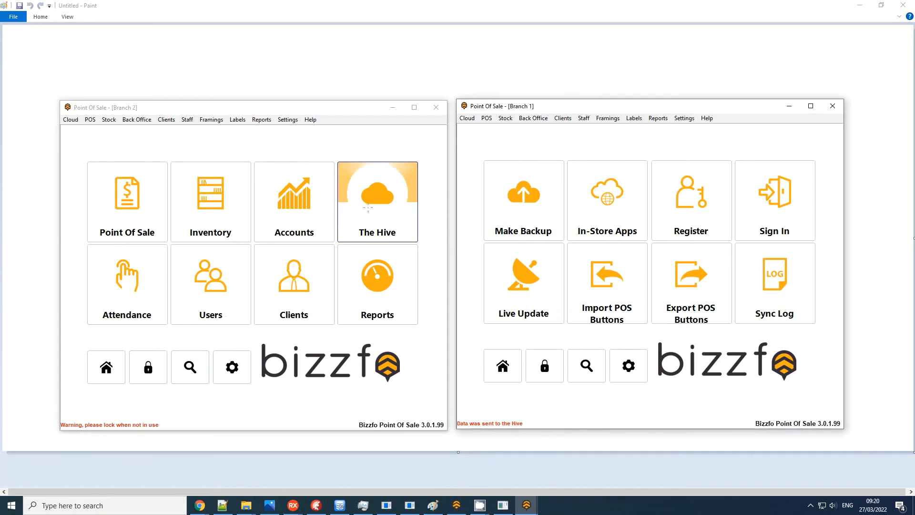
Step: Import Branch 1's updated POS buttons into Branch 2 from the Hive, skipping the upload and overriding its current POS data
click(377, 210)
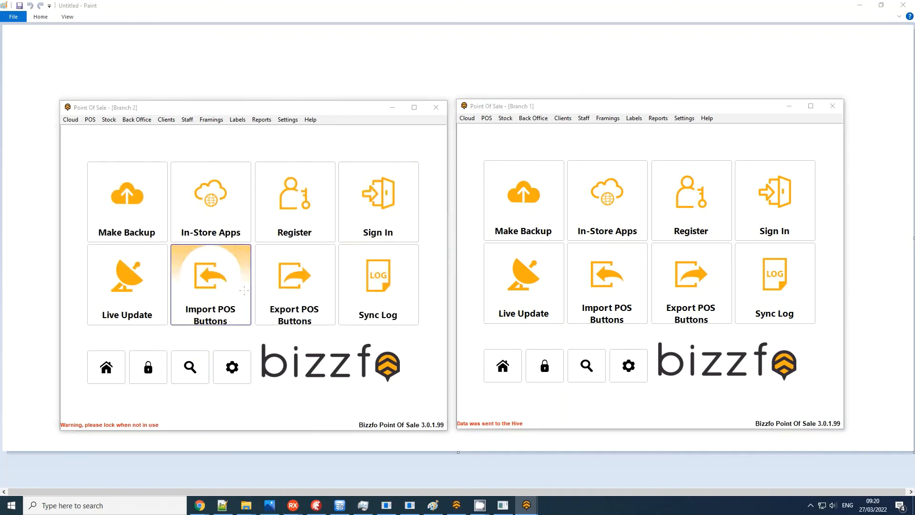
click(210, 286)
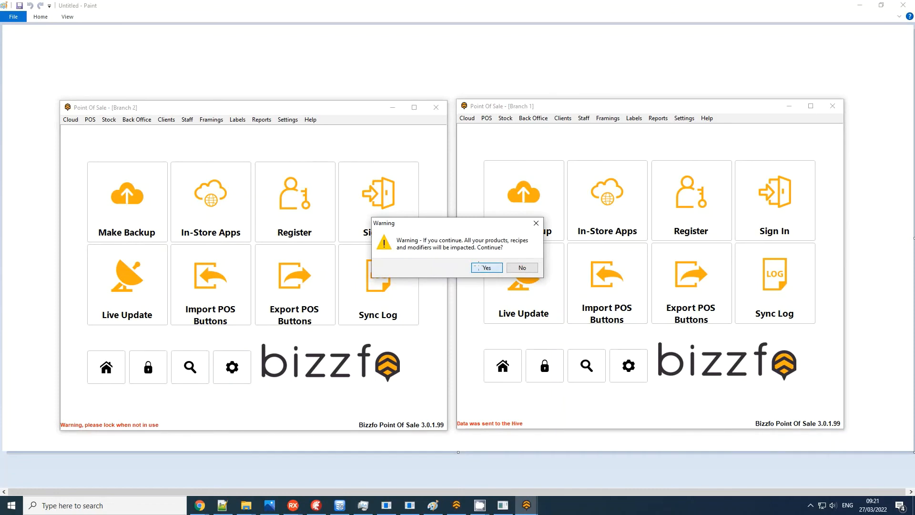
click(478, 263)
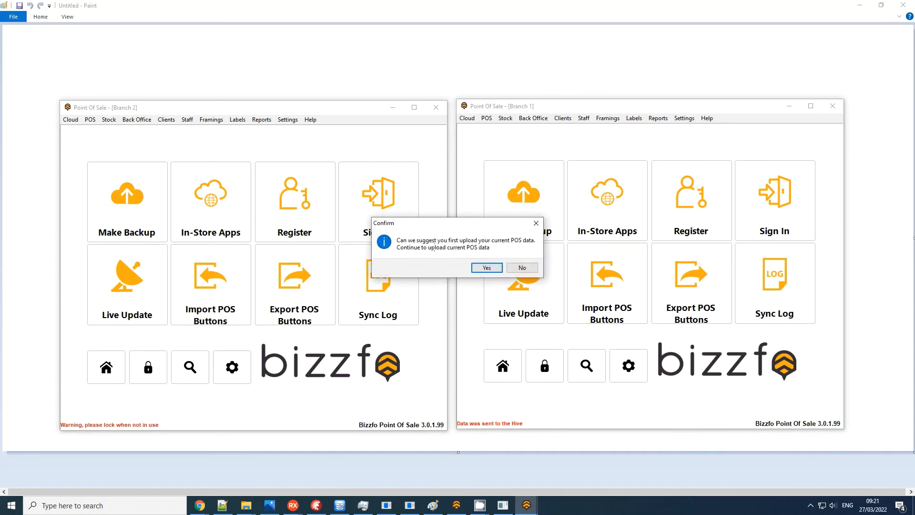
click(519, 267)
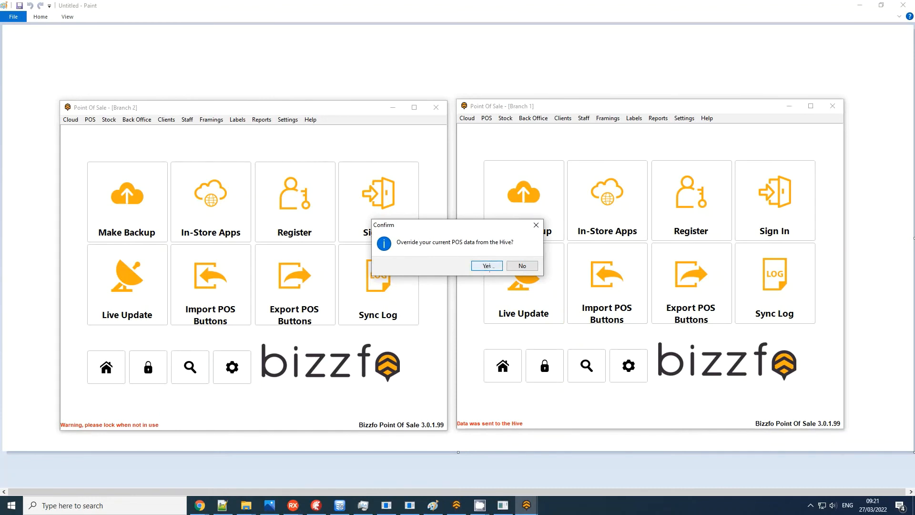
click(486, 266)
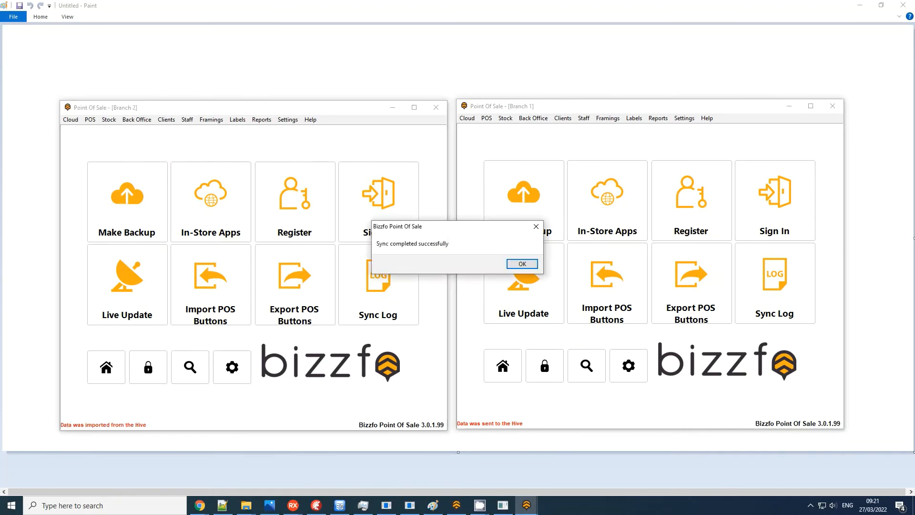
key(Return)
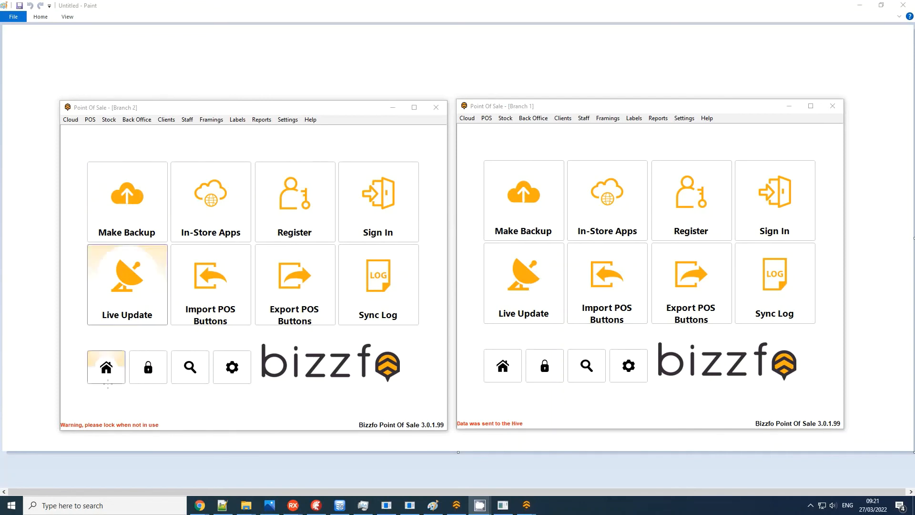
Step: Open Branch 2's touch point-of-sale interface to check its menu for Button2, and return to the main screen
click(107, 367)
click(127, 200)
click(127, 281)
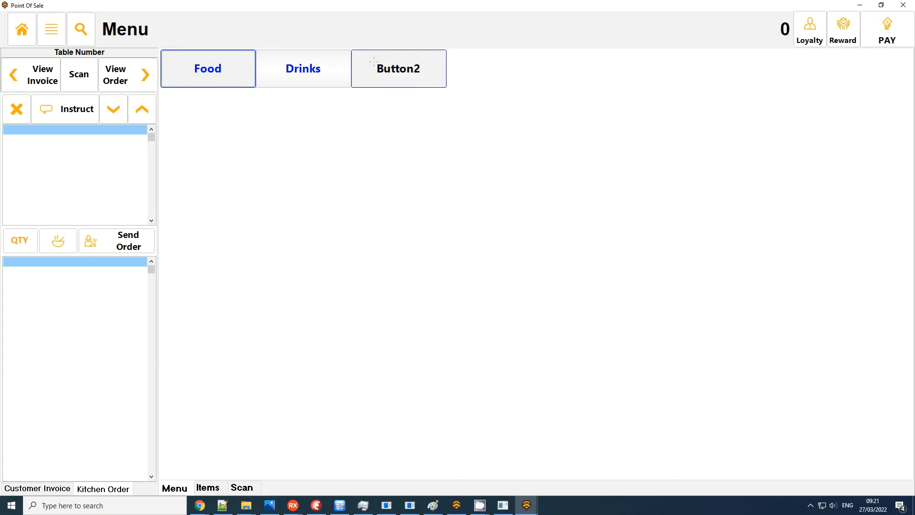
click(23, 27)
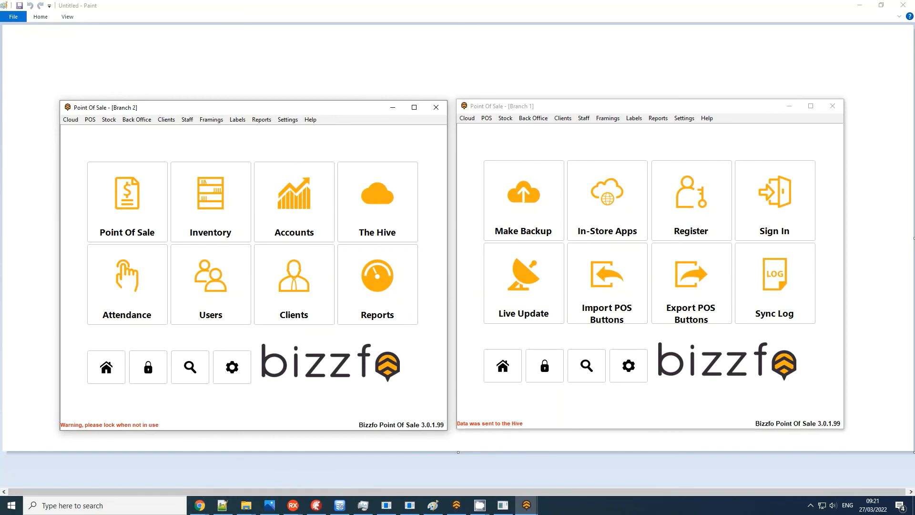
Step: Switch to the Bizzfo Hive in the browser and refresh the document uploads list to examine the latest POS data uploads
click(479, 505)
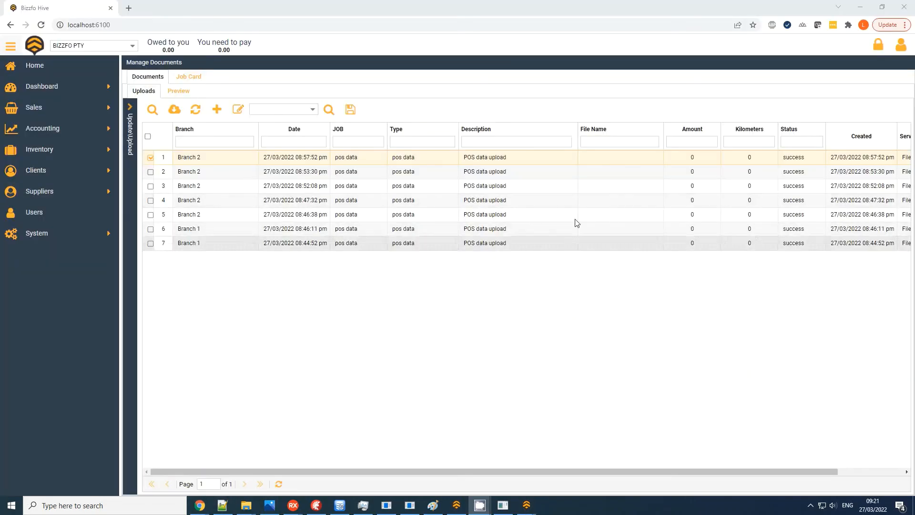
click(195, 110)
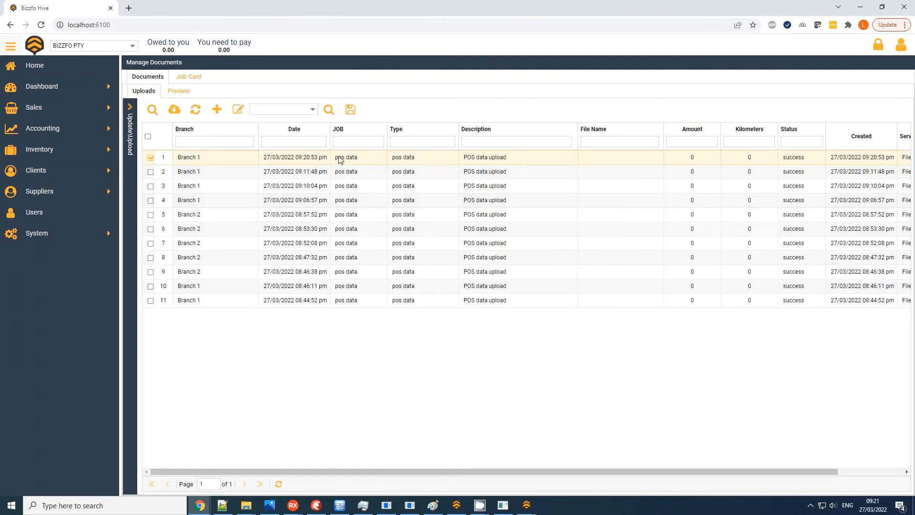